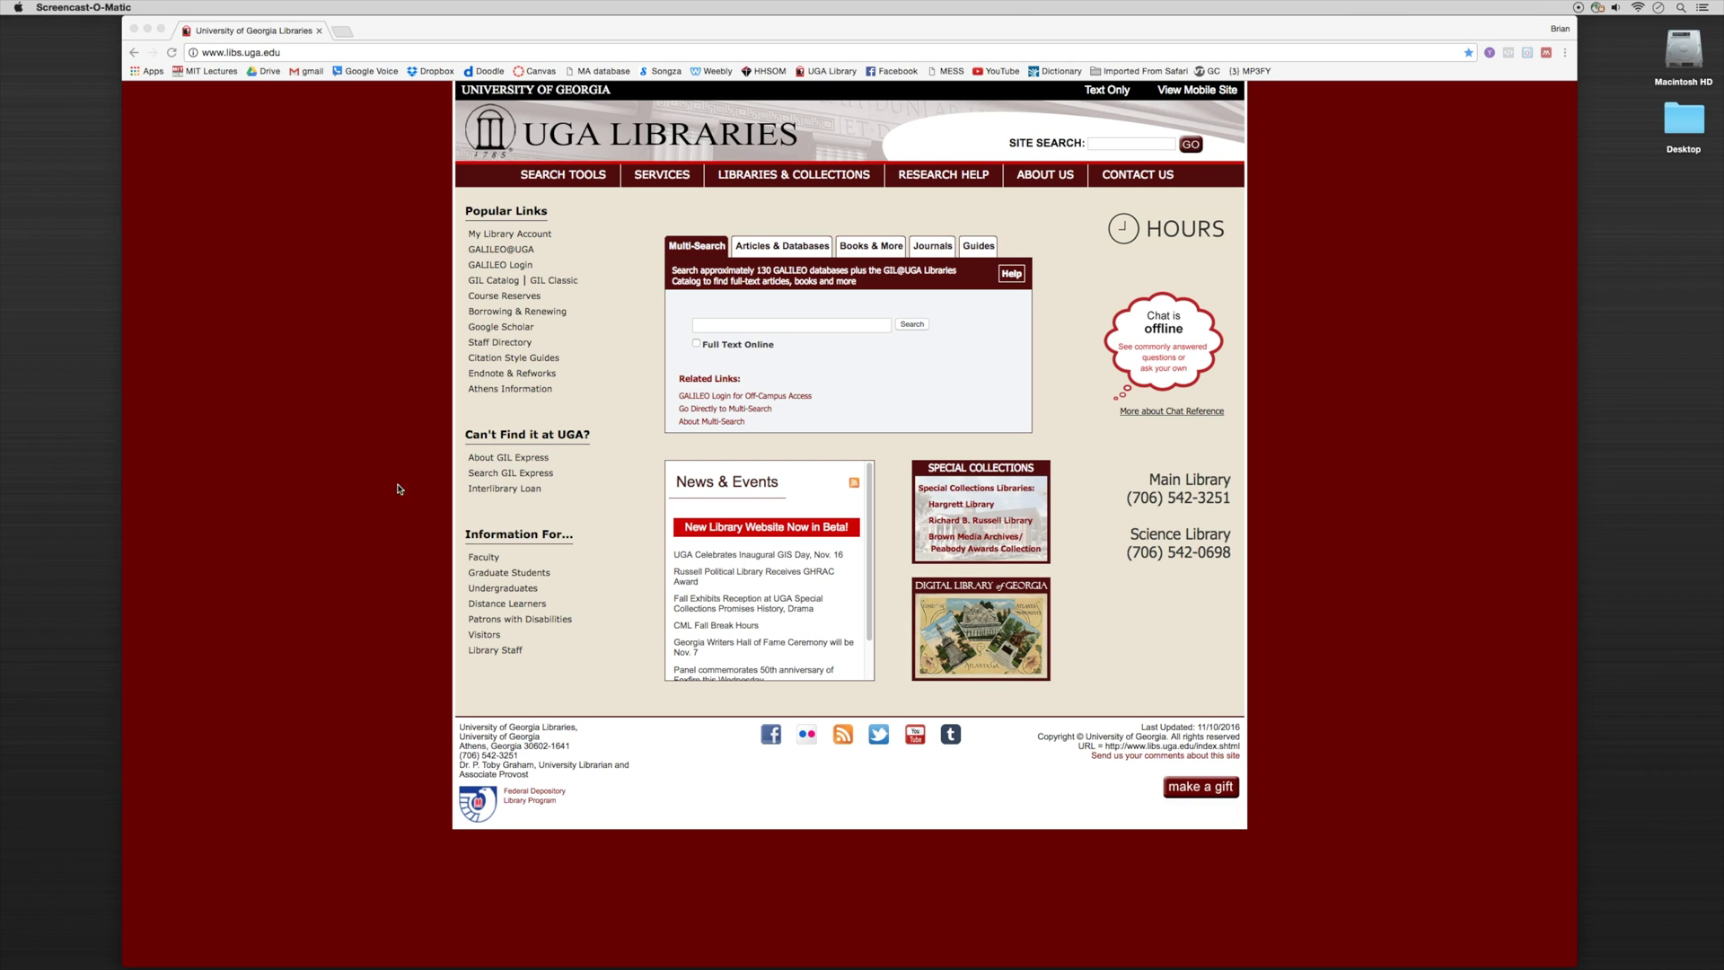
# - Open JSTOR from the UGA Libraries' Articles & Databases list of J databases
pyautogui.click(790, 248)
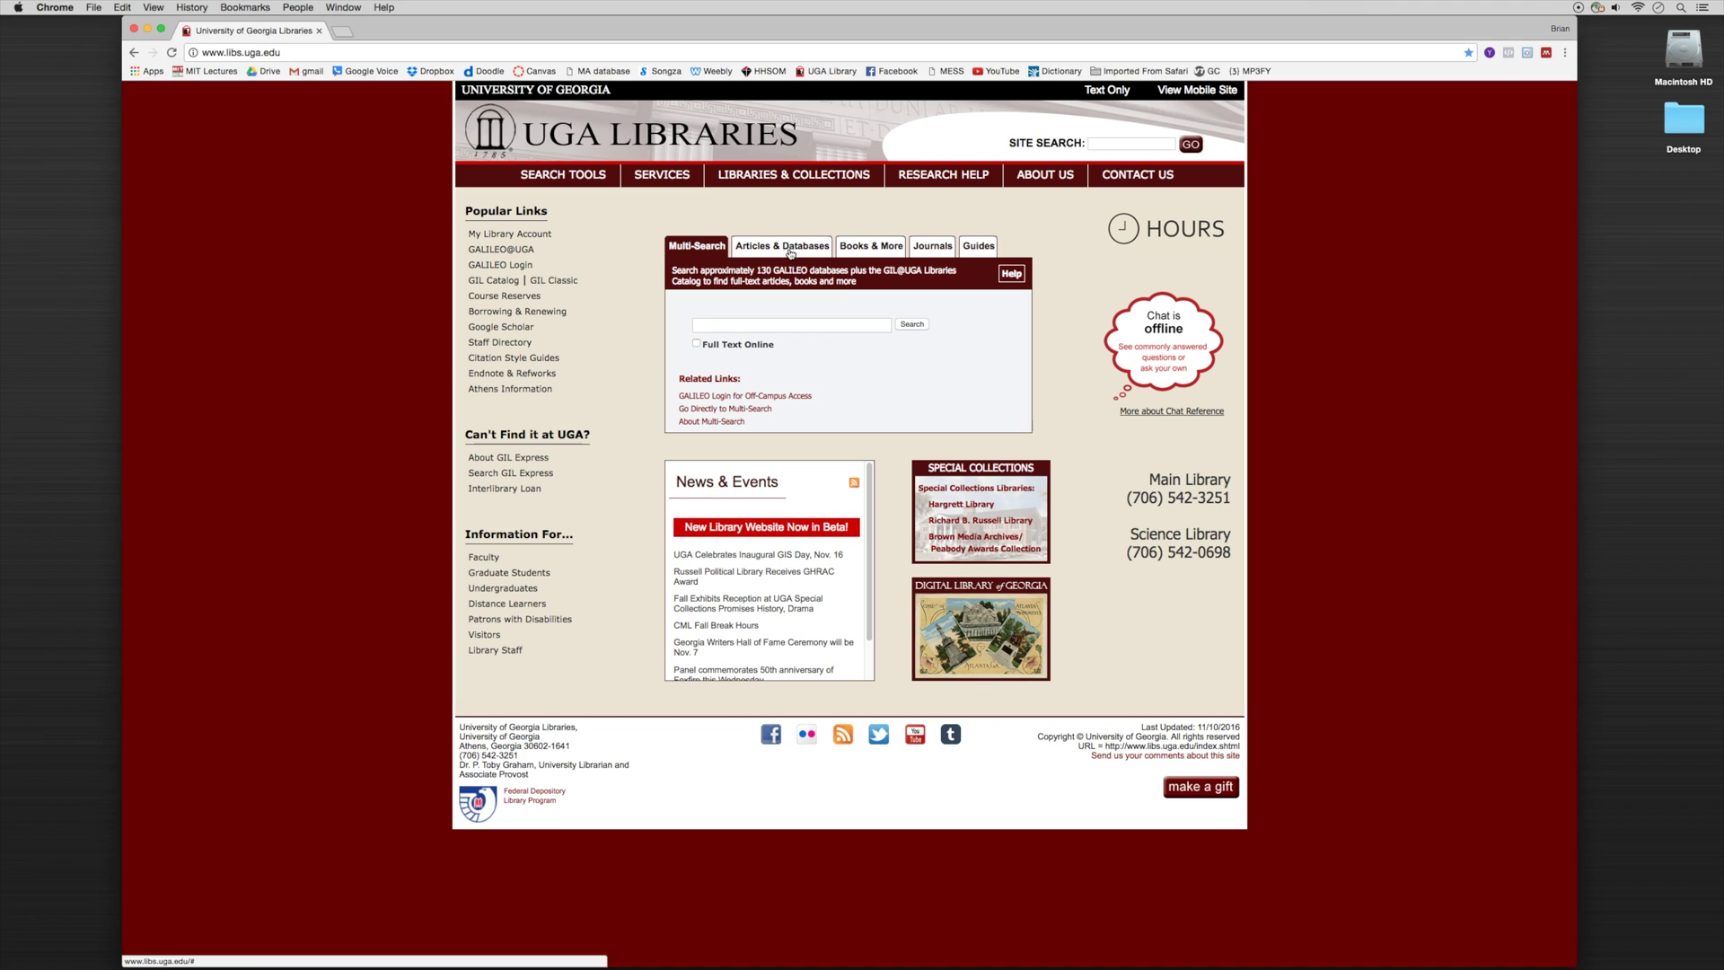
pyautogui.click(788, 255)
pyautogui.click(824, 370)
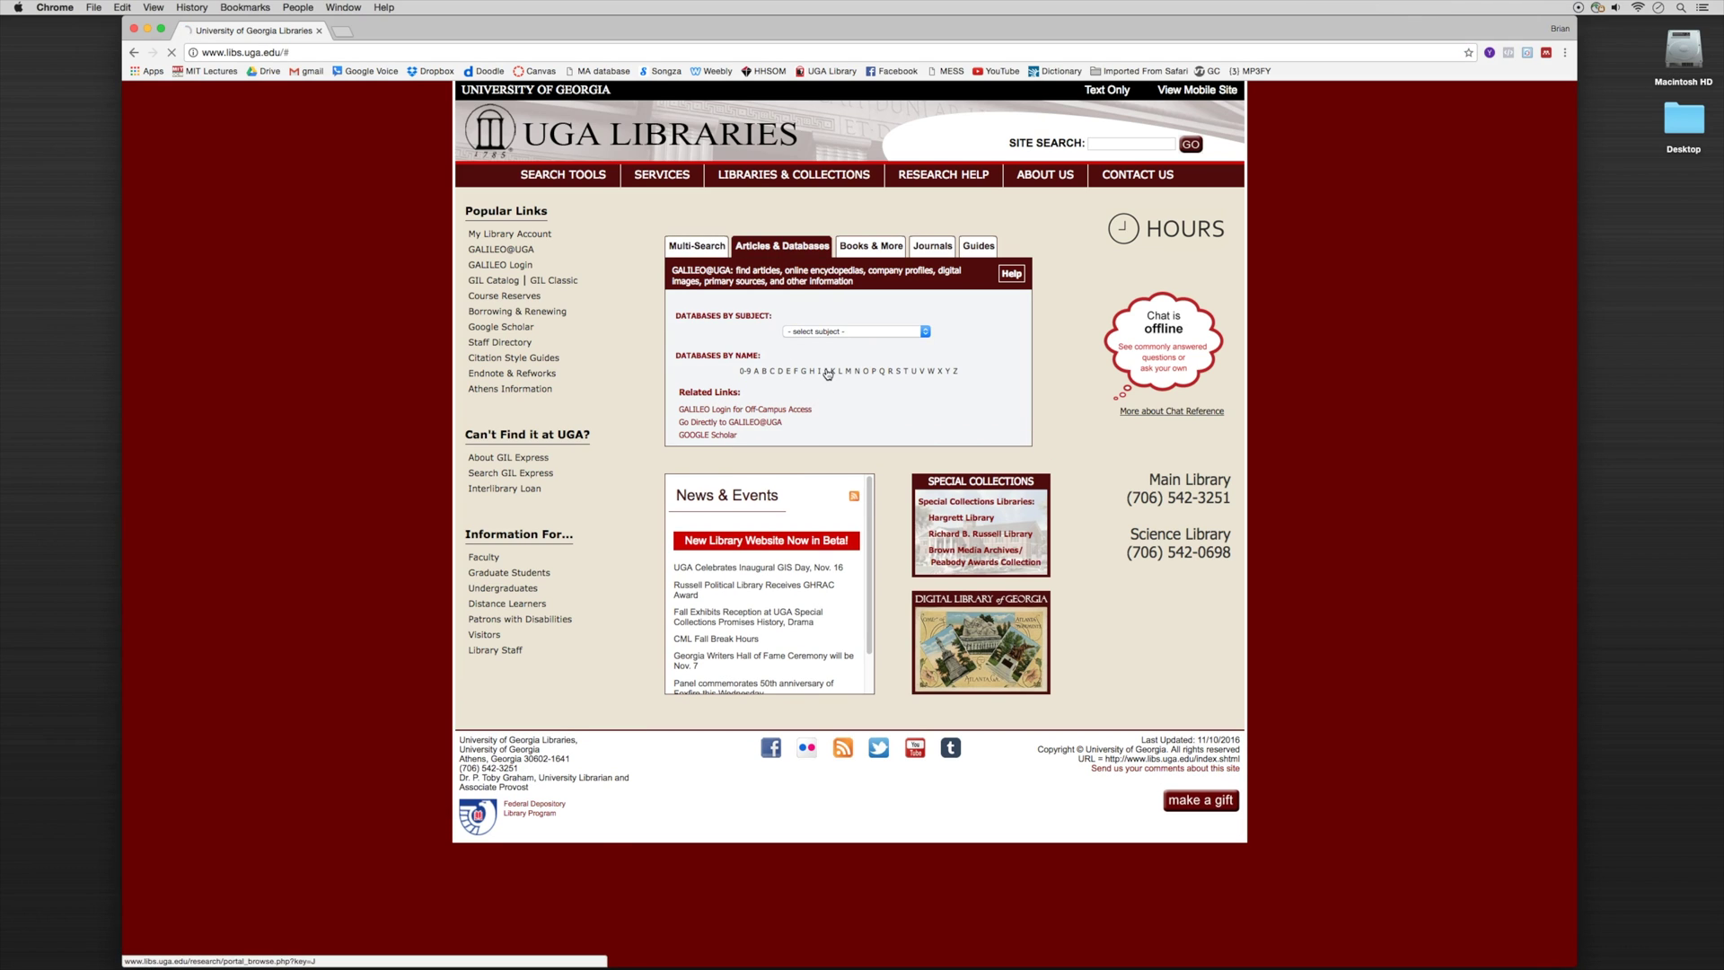
pyautogui.click(441, 660)
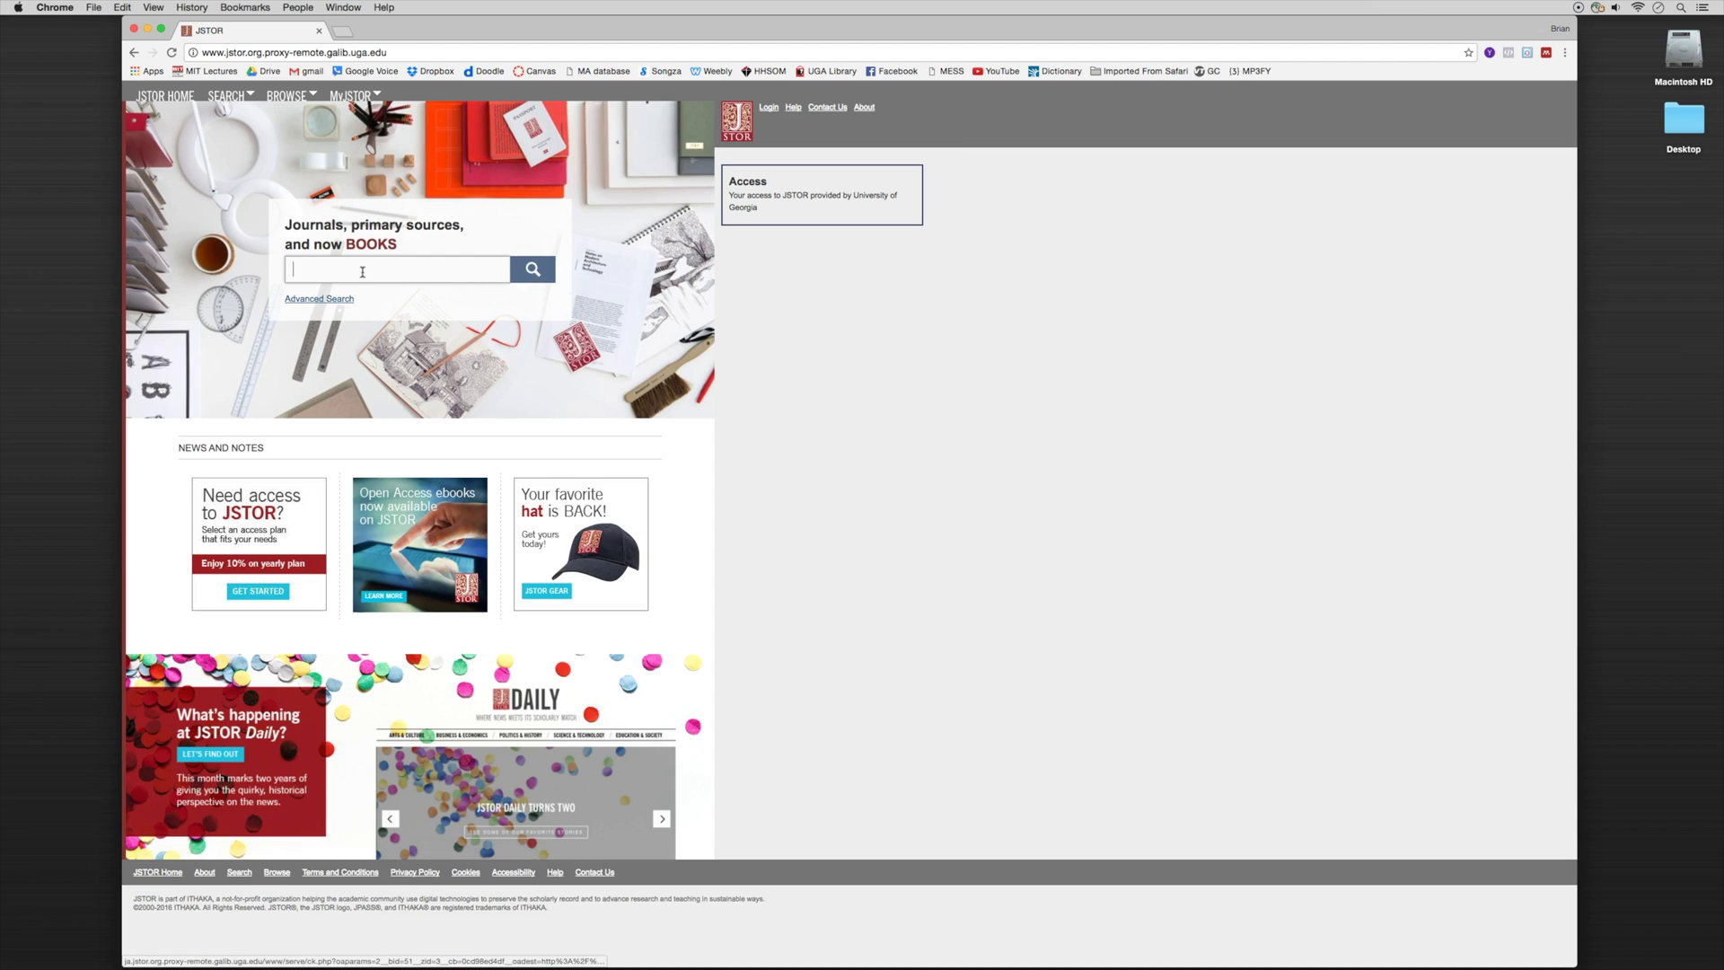
# - Search JSTOR for 'test reliability' and bring up the Mendeley web importer on the results
pyautogui.click(364, 270)
pyautogui.write('test')
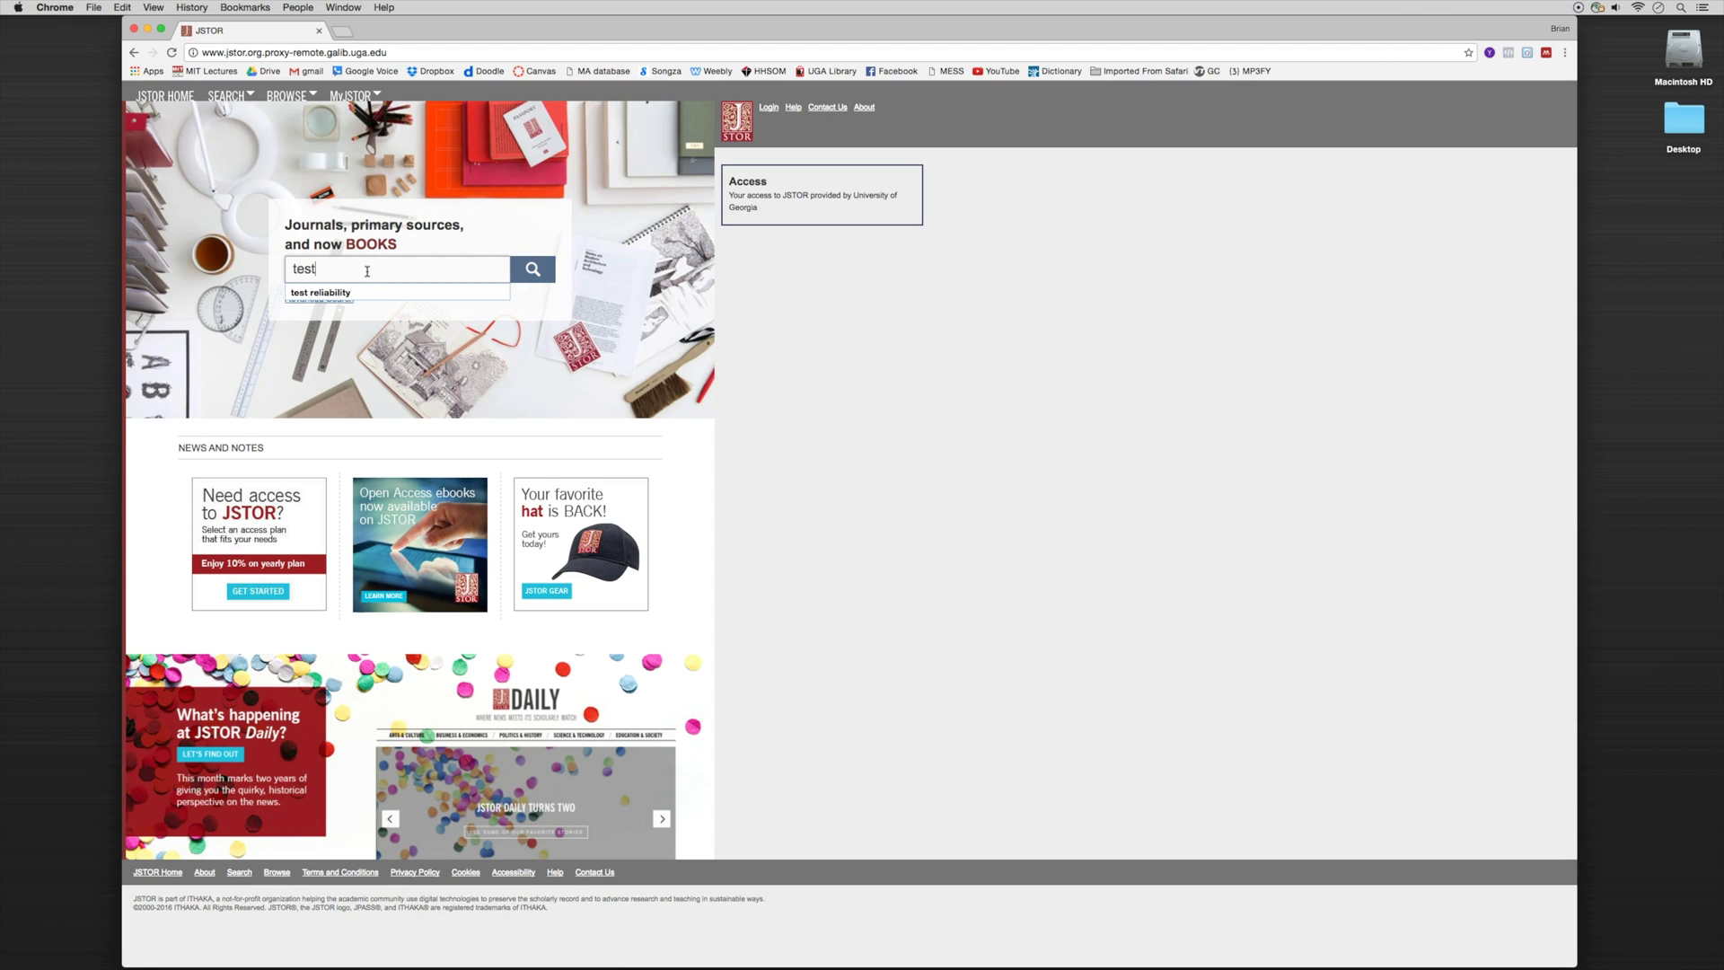
pyautogui.click(372, 292)
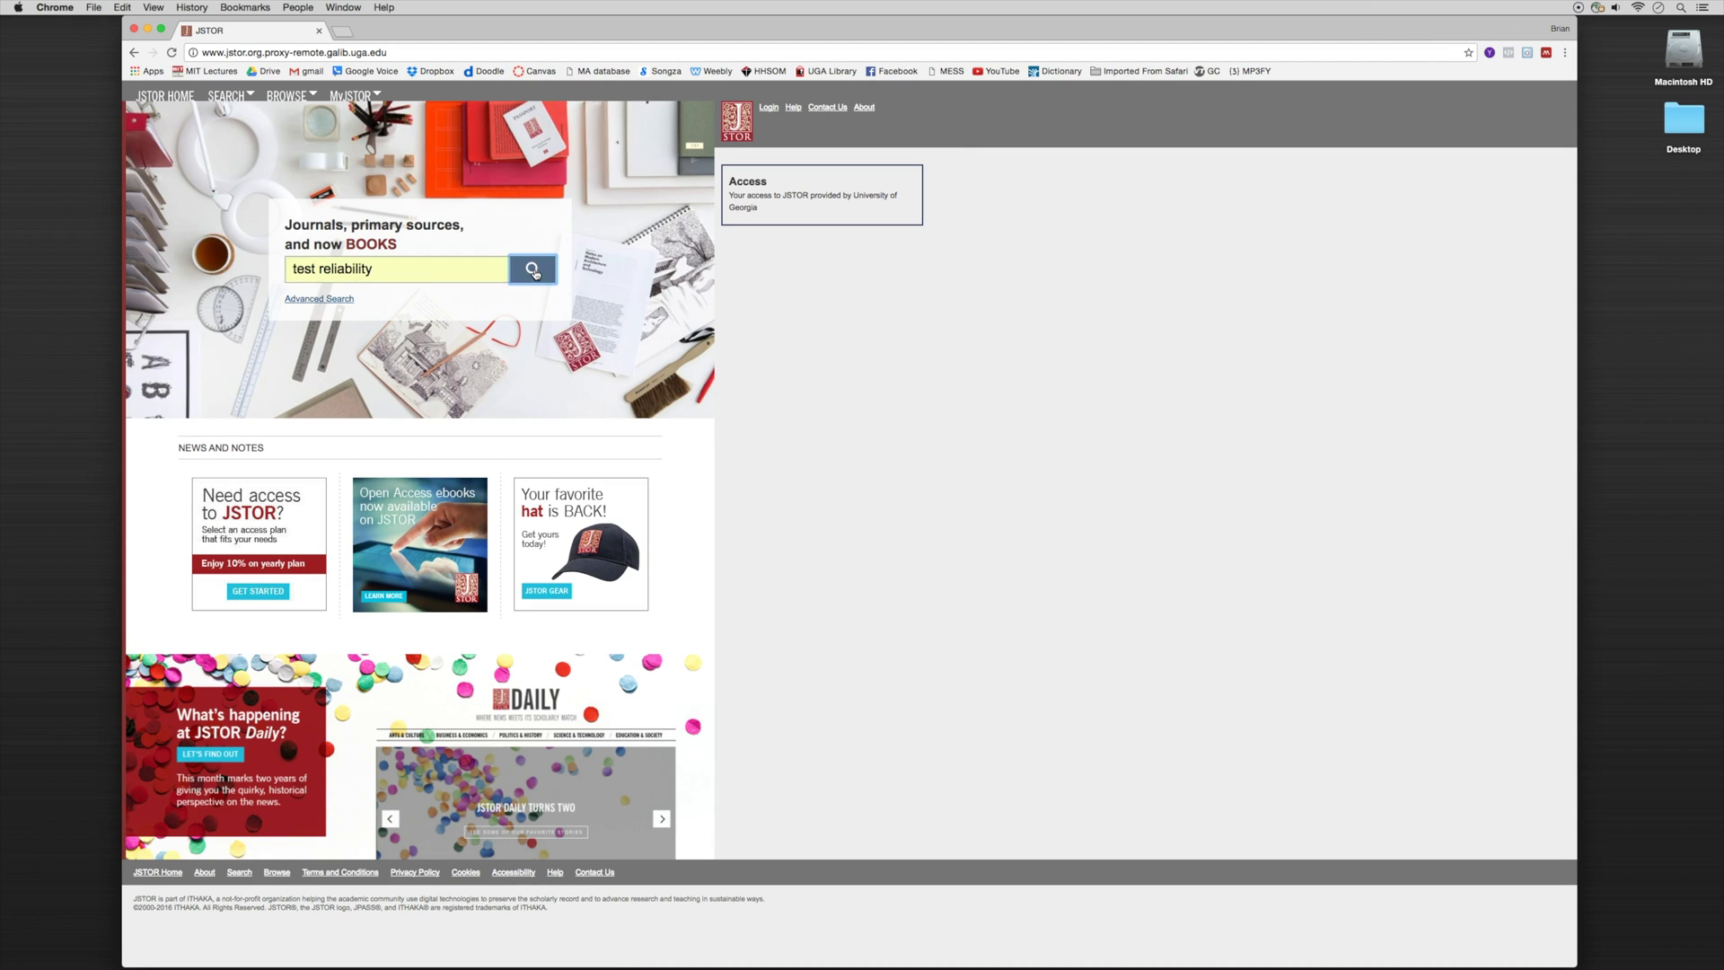
pyautogui.click(533, 270)
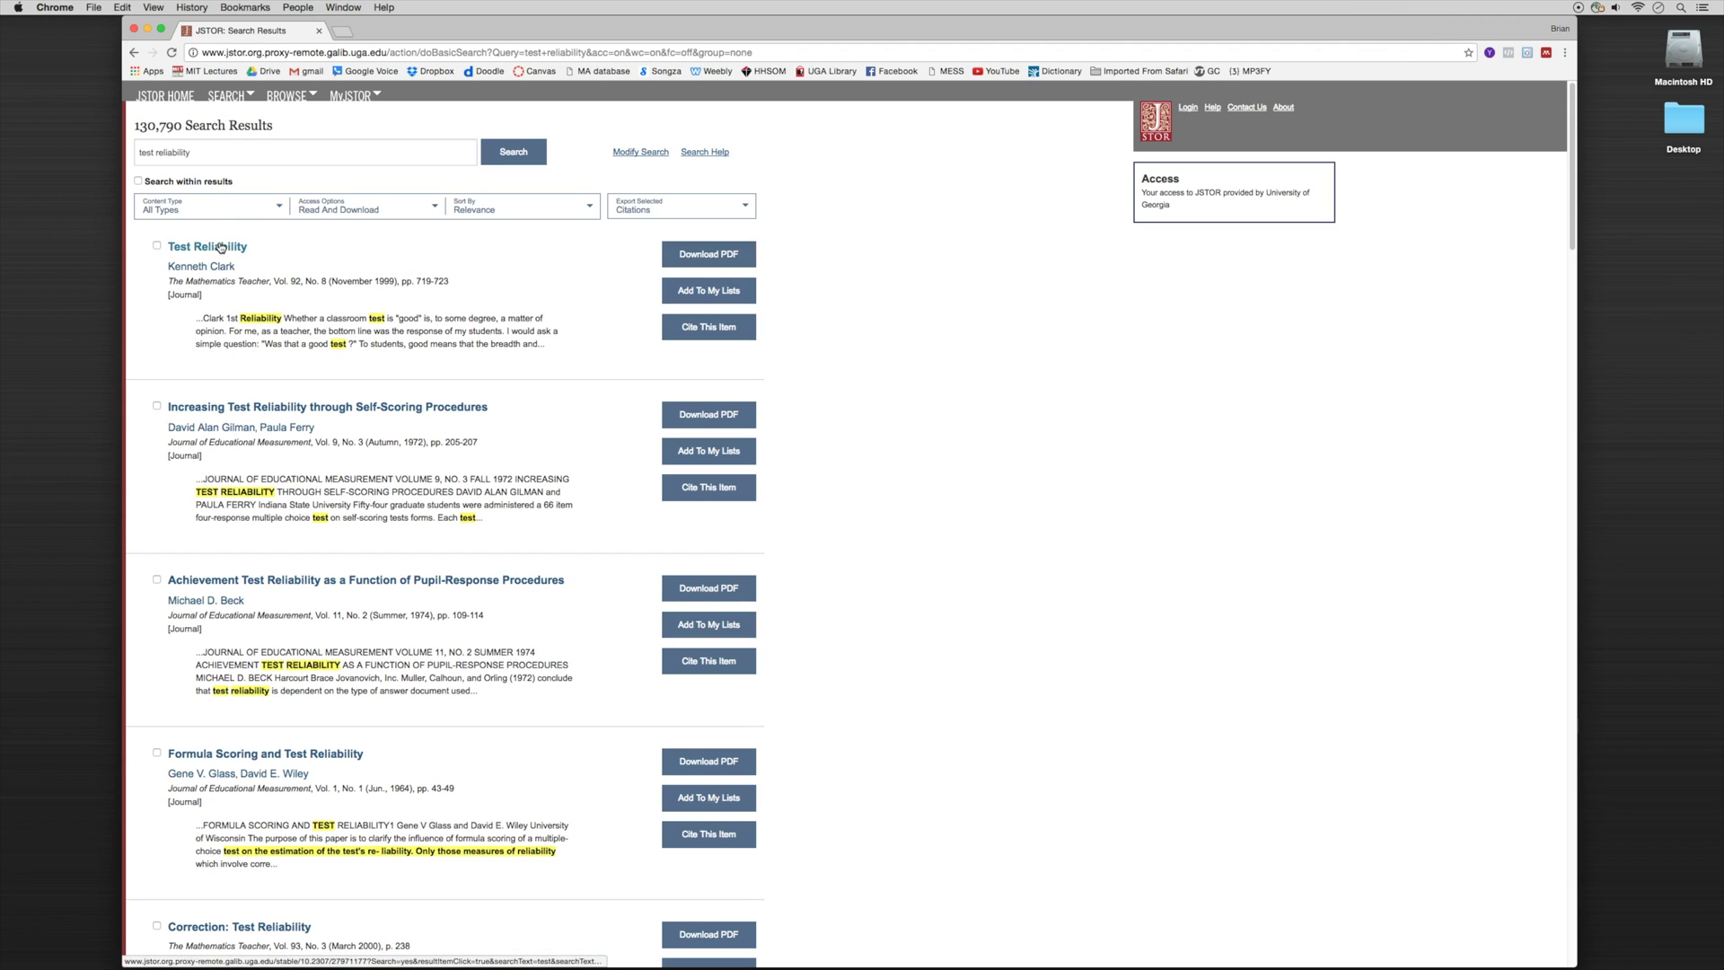
pyautogui.click(1545, 54)
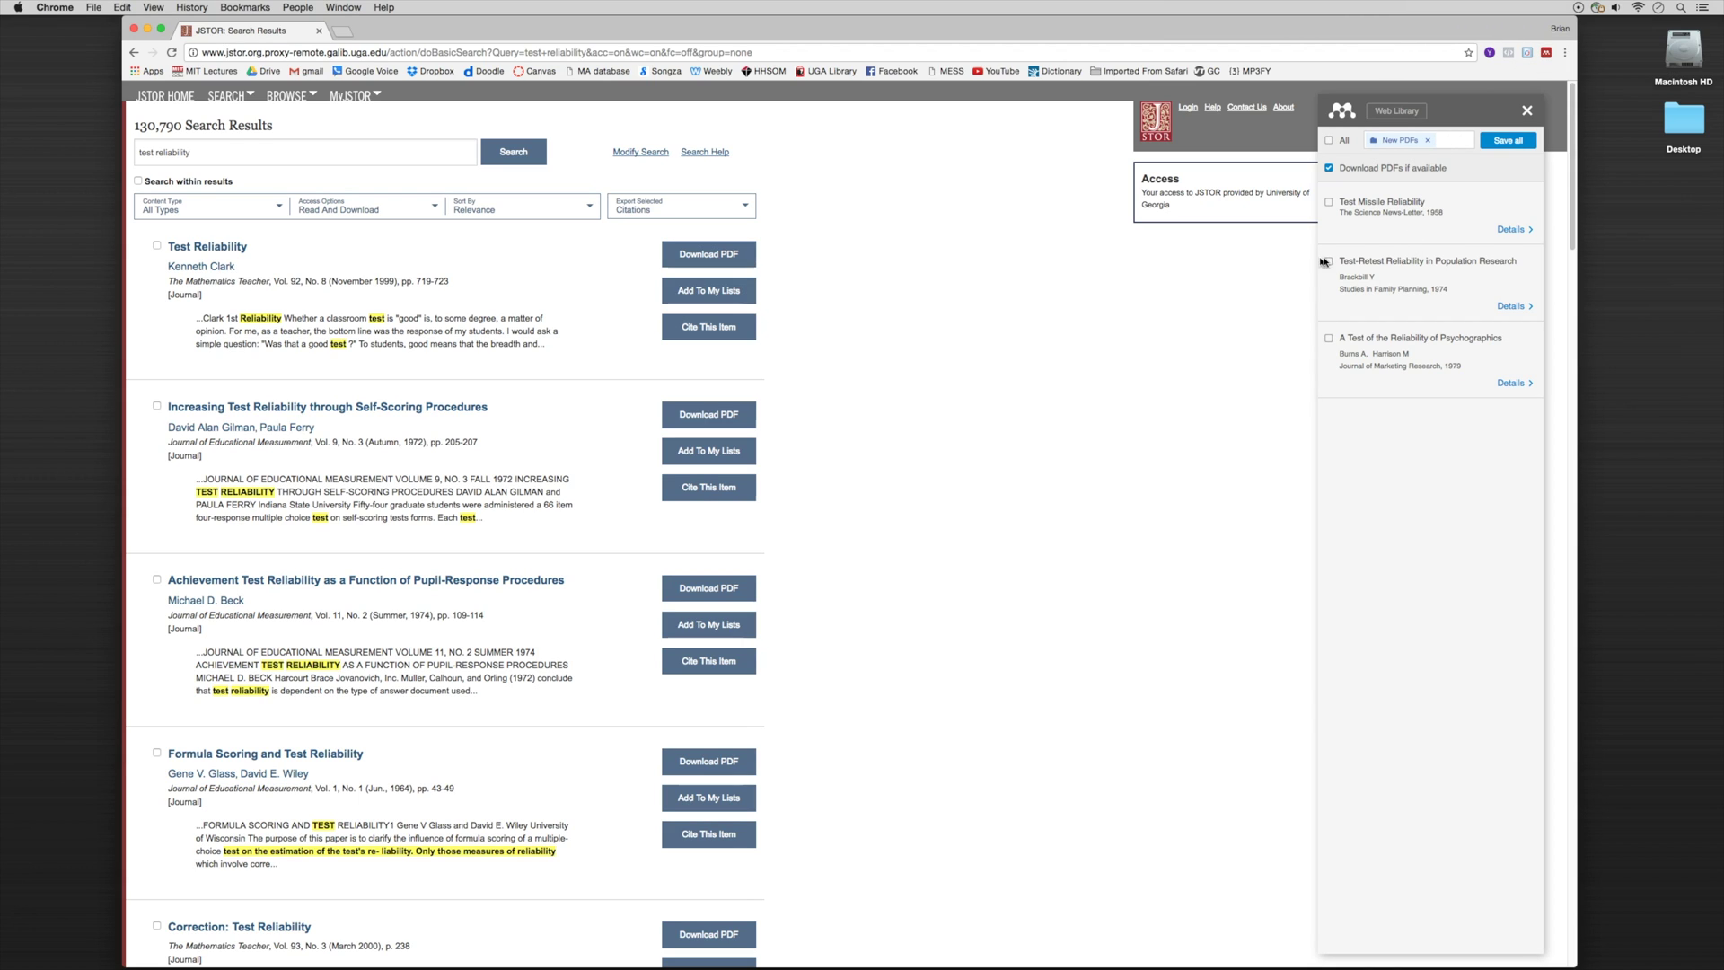
# - Dismiss the importer, open the 'Test Reliability' article, and reopen the importer there
pyautogui.click(1526, 113)
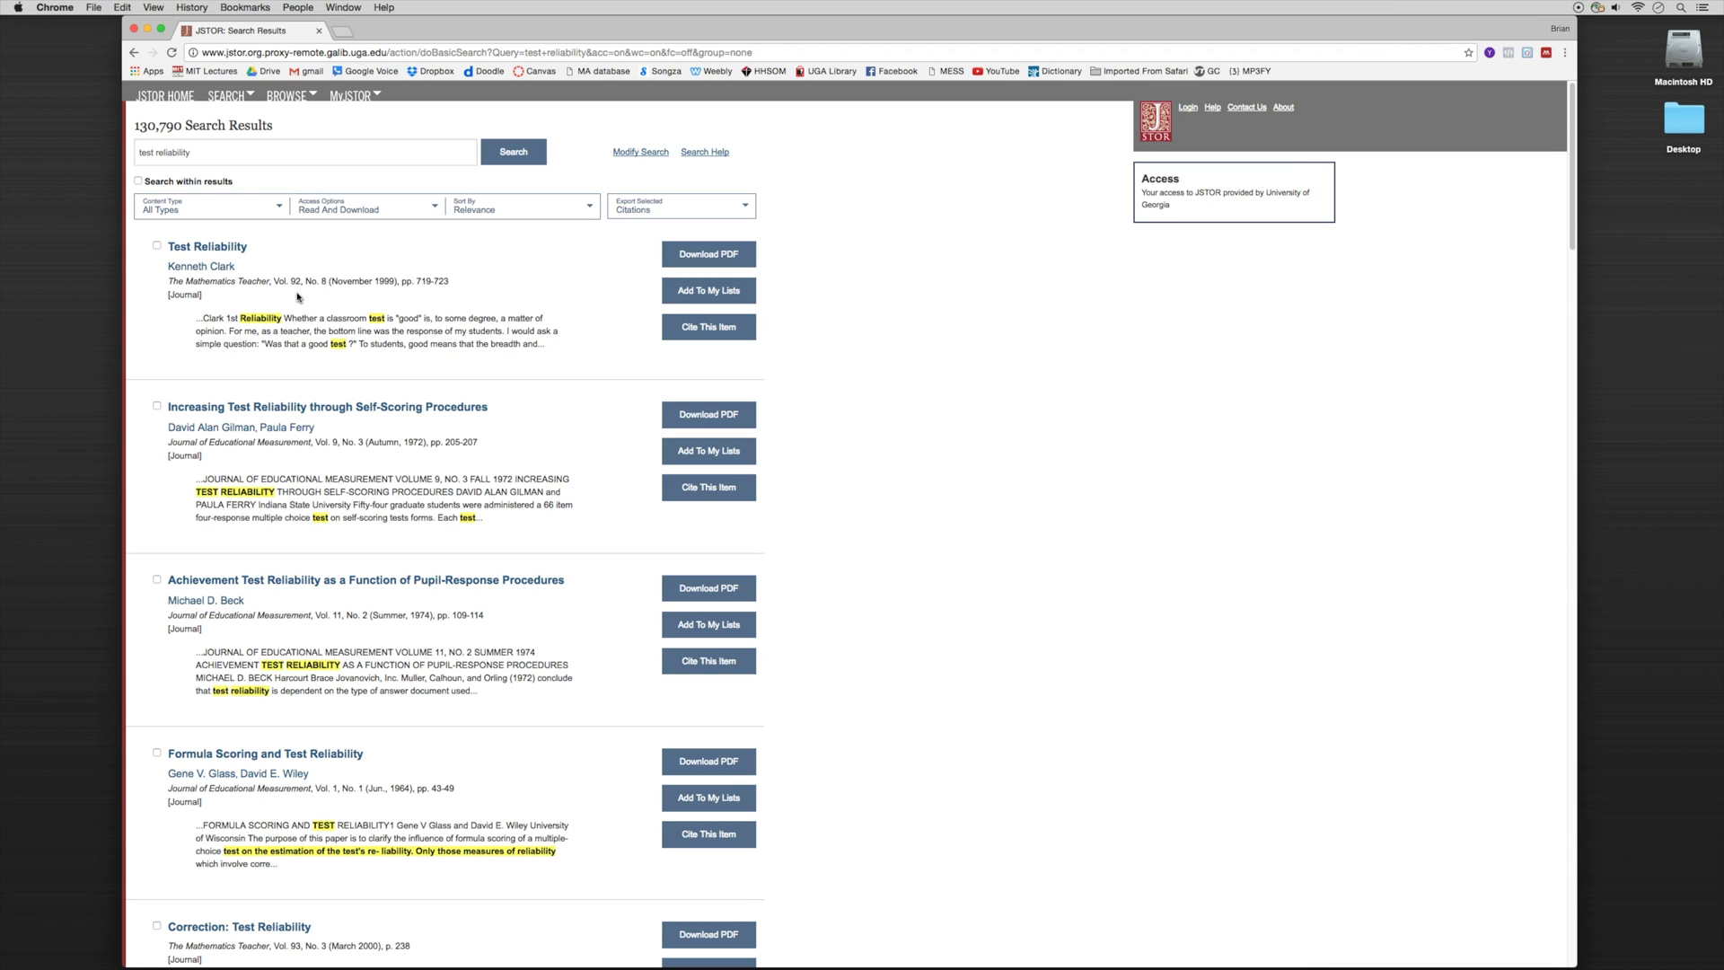
pyautogui.click(225, 248)
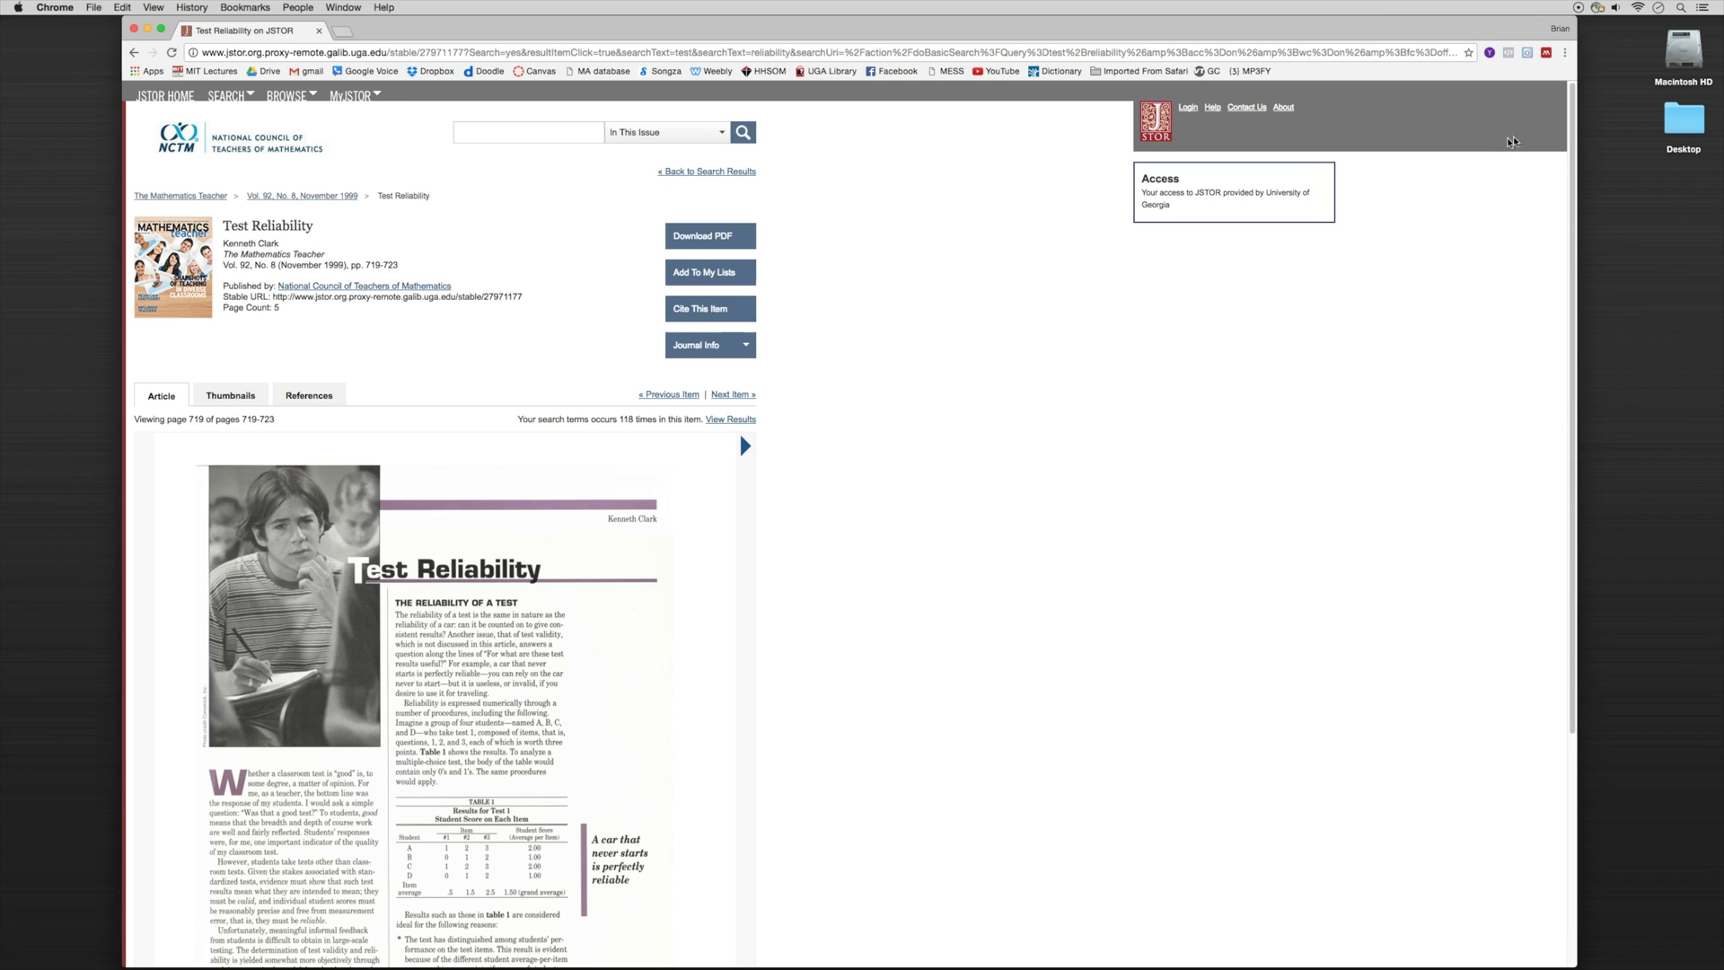
pyautogui.click(1546, 53)
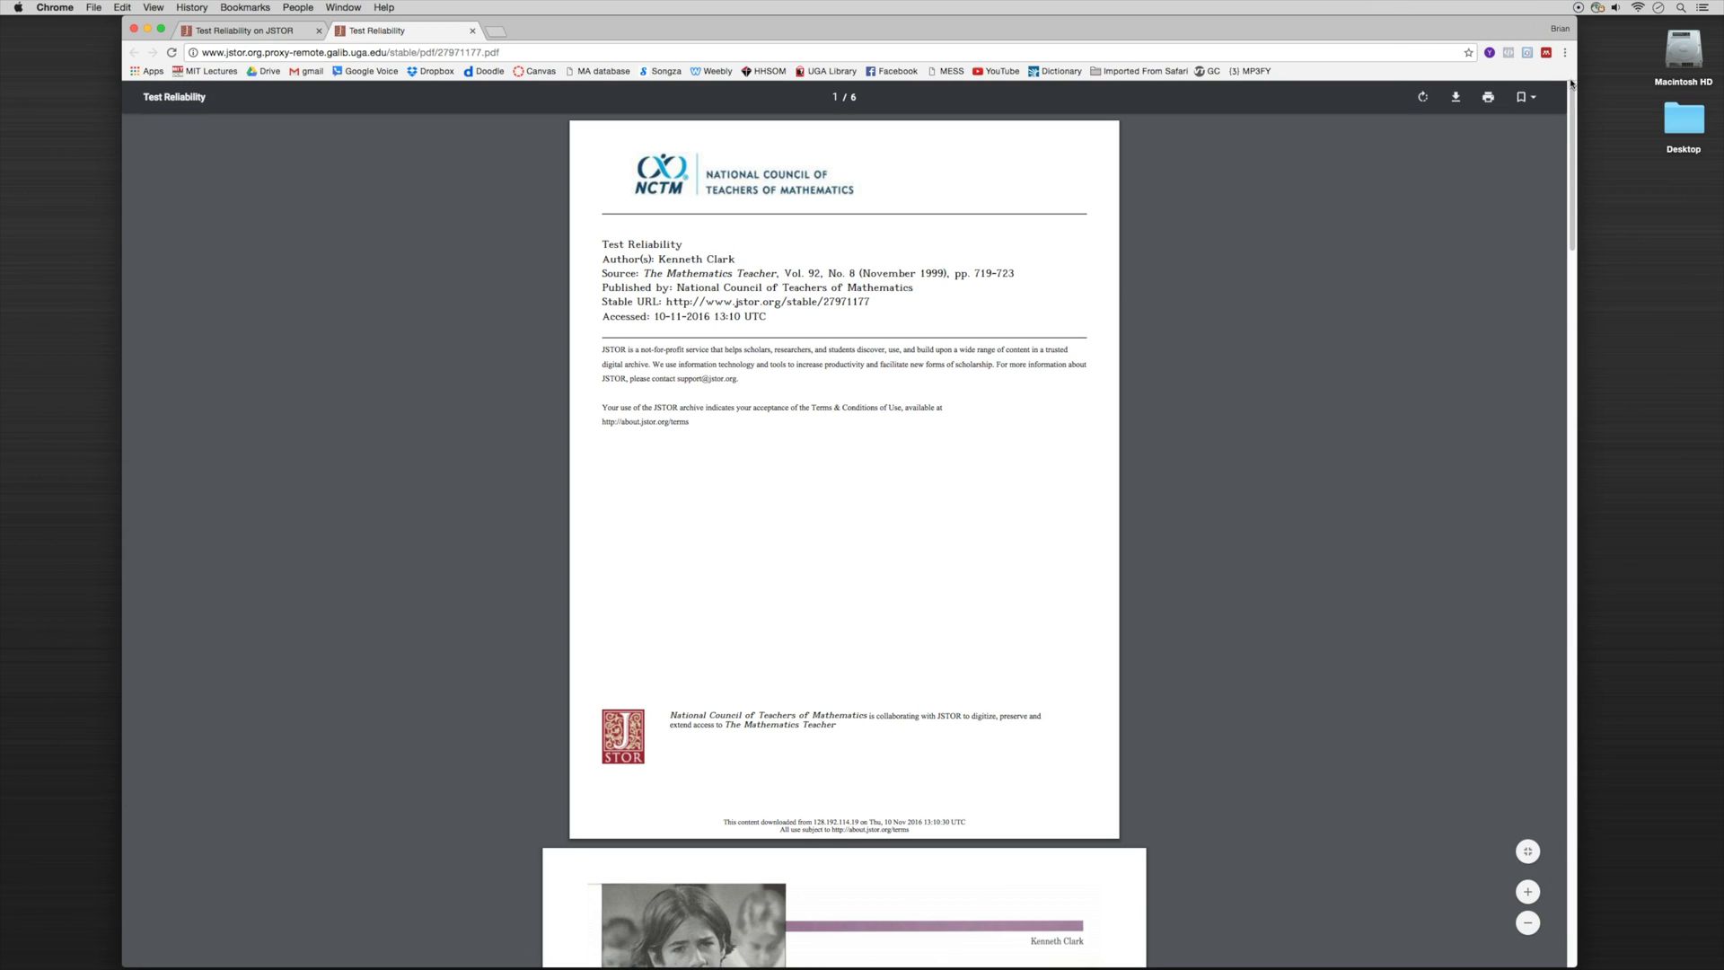
# - Open the Mendeley web importer over the Test Reliability PDF
pyautogui.click(1546, 53)
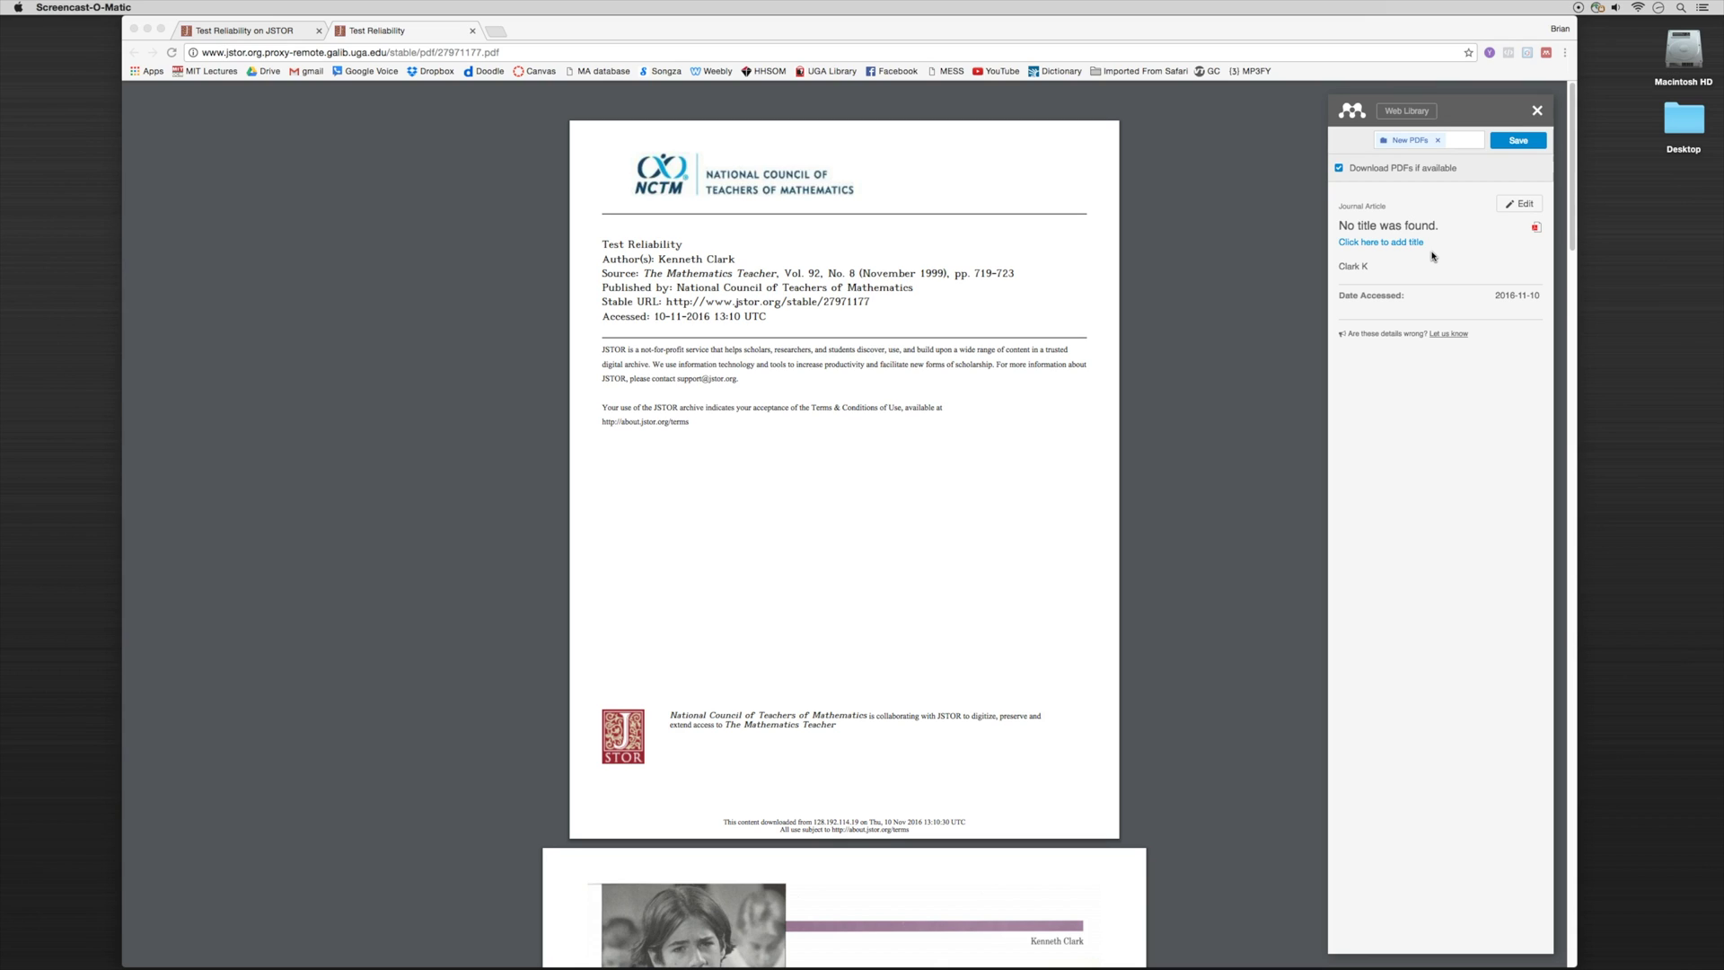
# - Save the PDF and its reference to Mendeley, then launch Mendeley Desktop
pyautogui.click(1524, 144)
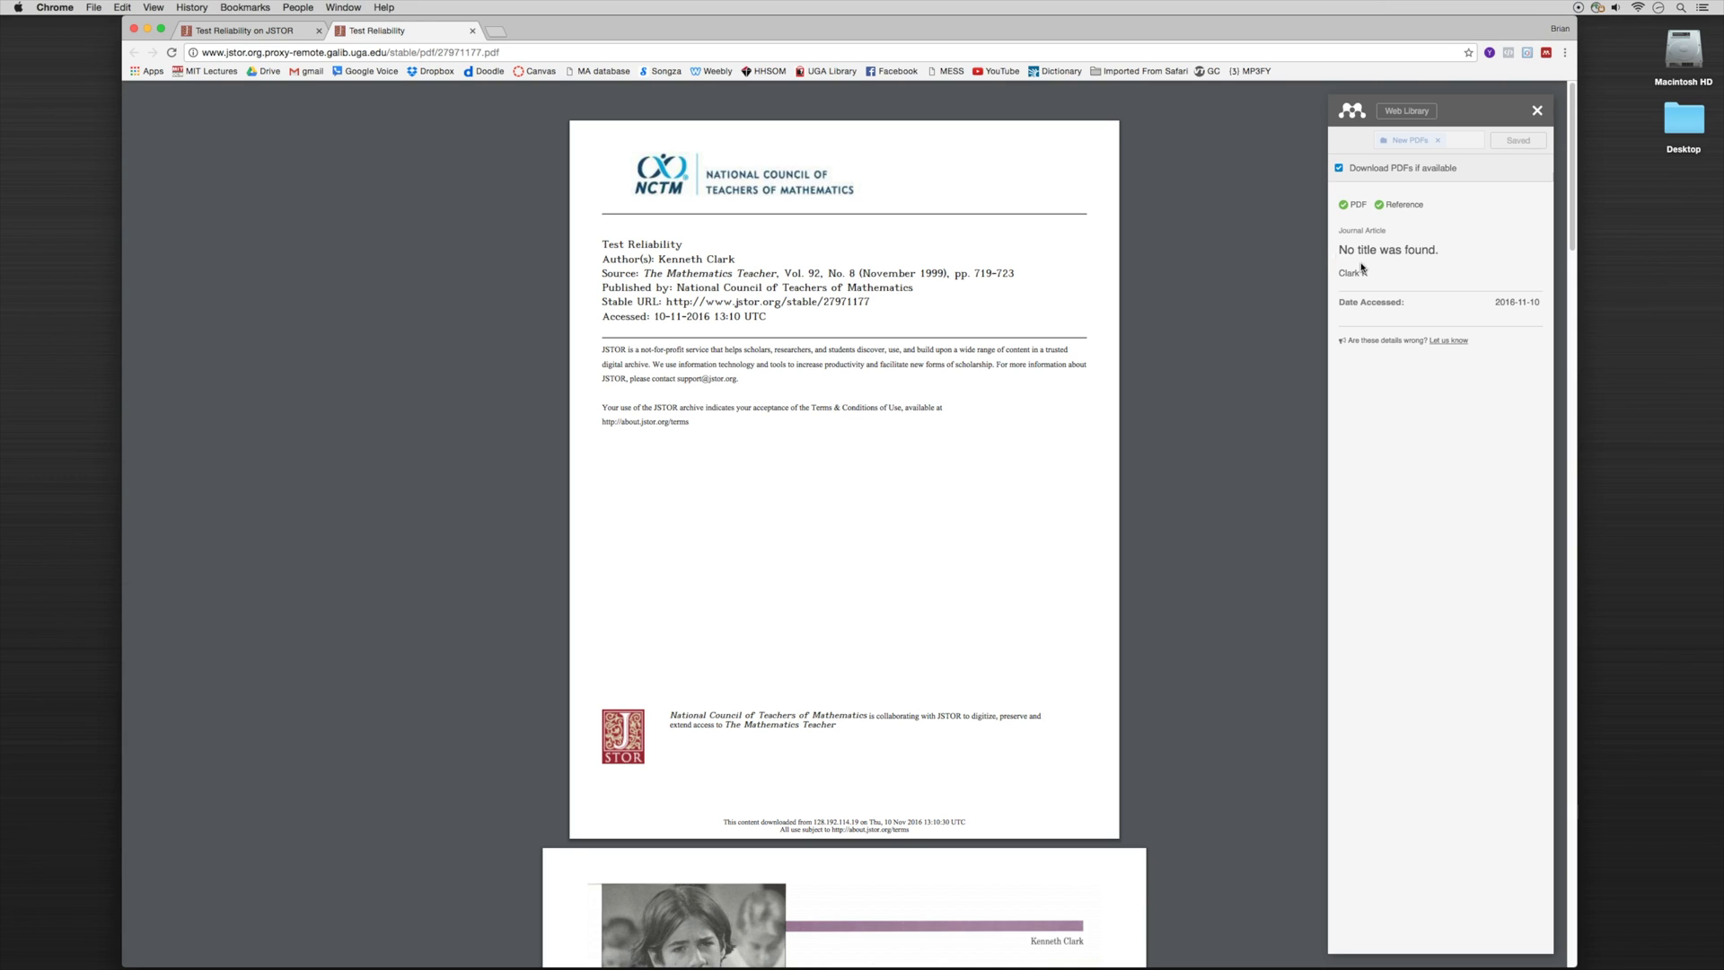
pyautogui.moveTo(640, 950)
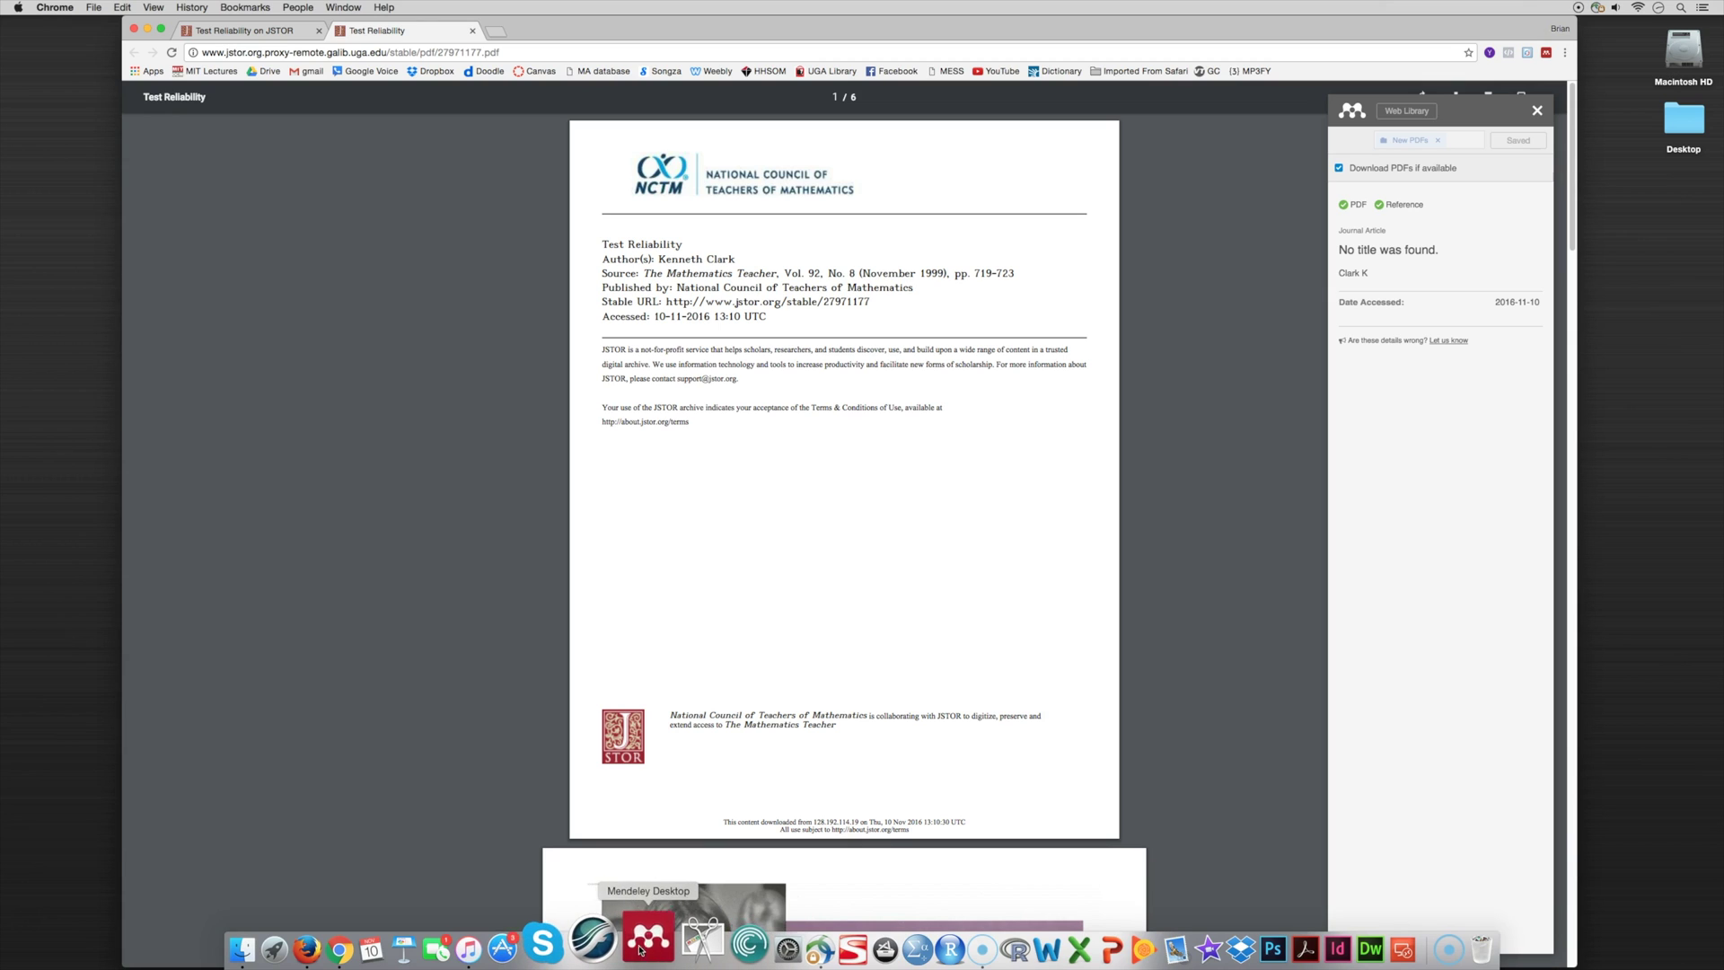
pyautogui.click(640, 950)
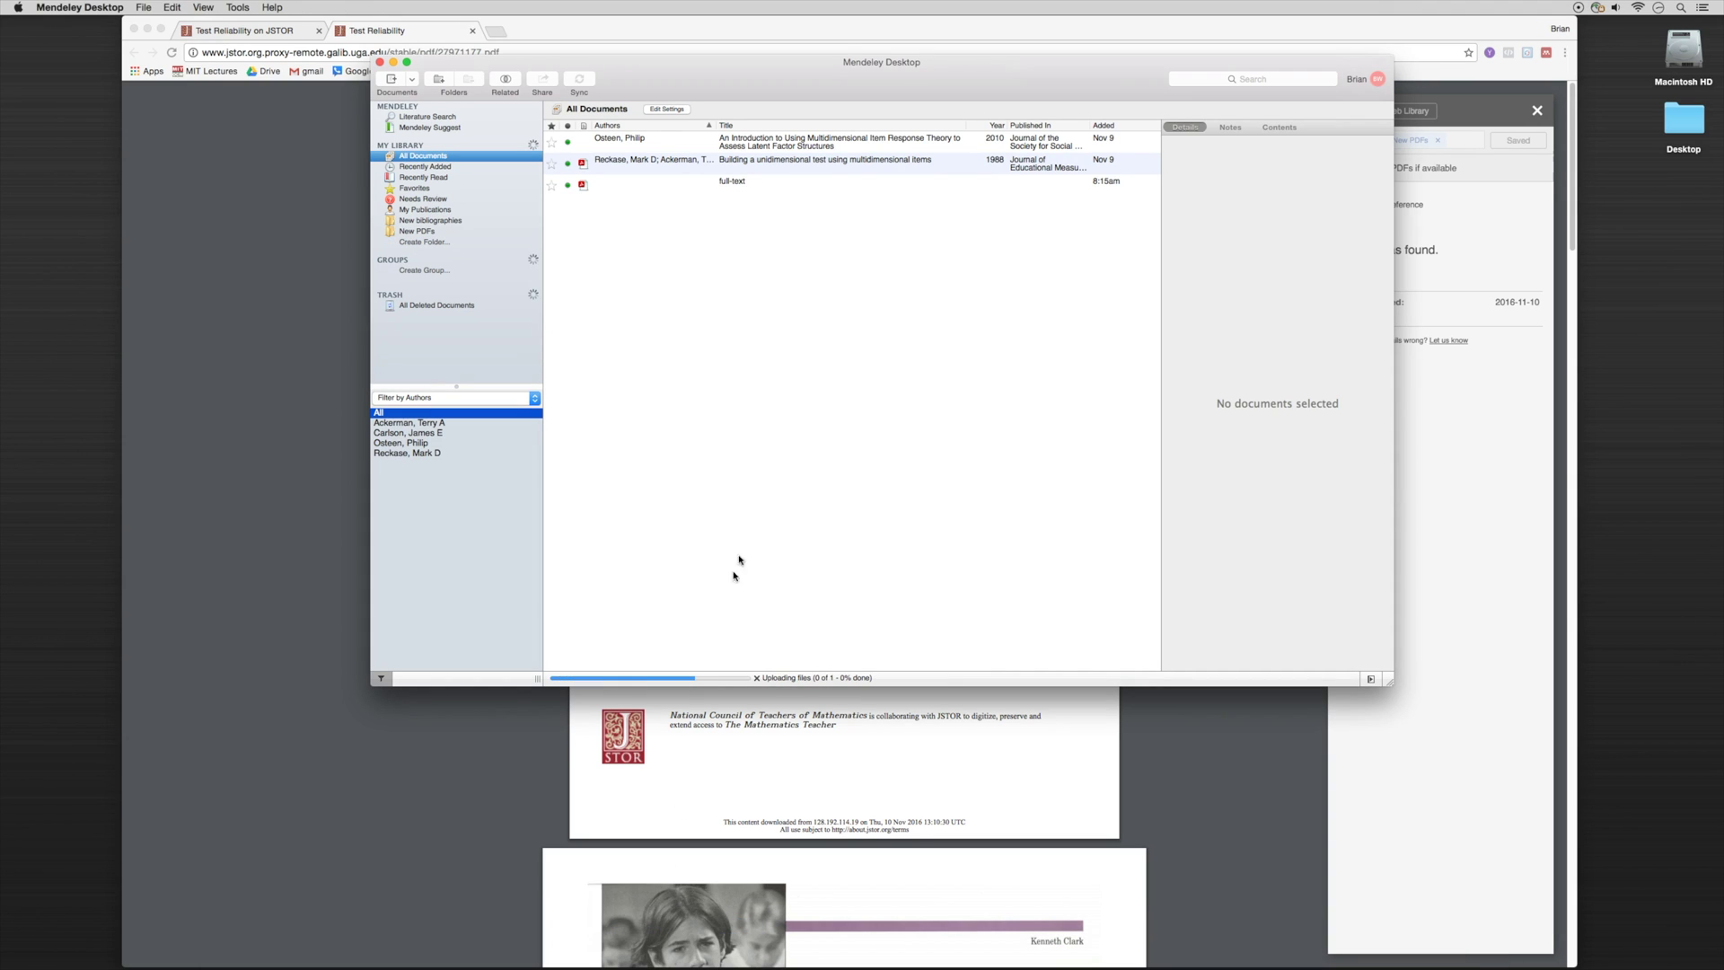
# - Open the 'full-text' entry, run a catalog search for its details, and close Chrome's PDF tab
pyautogui.doubleClick(757, 184)
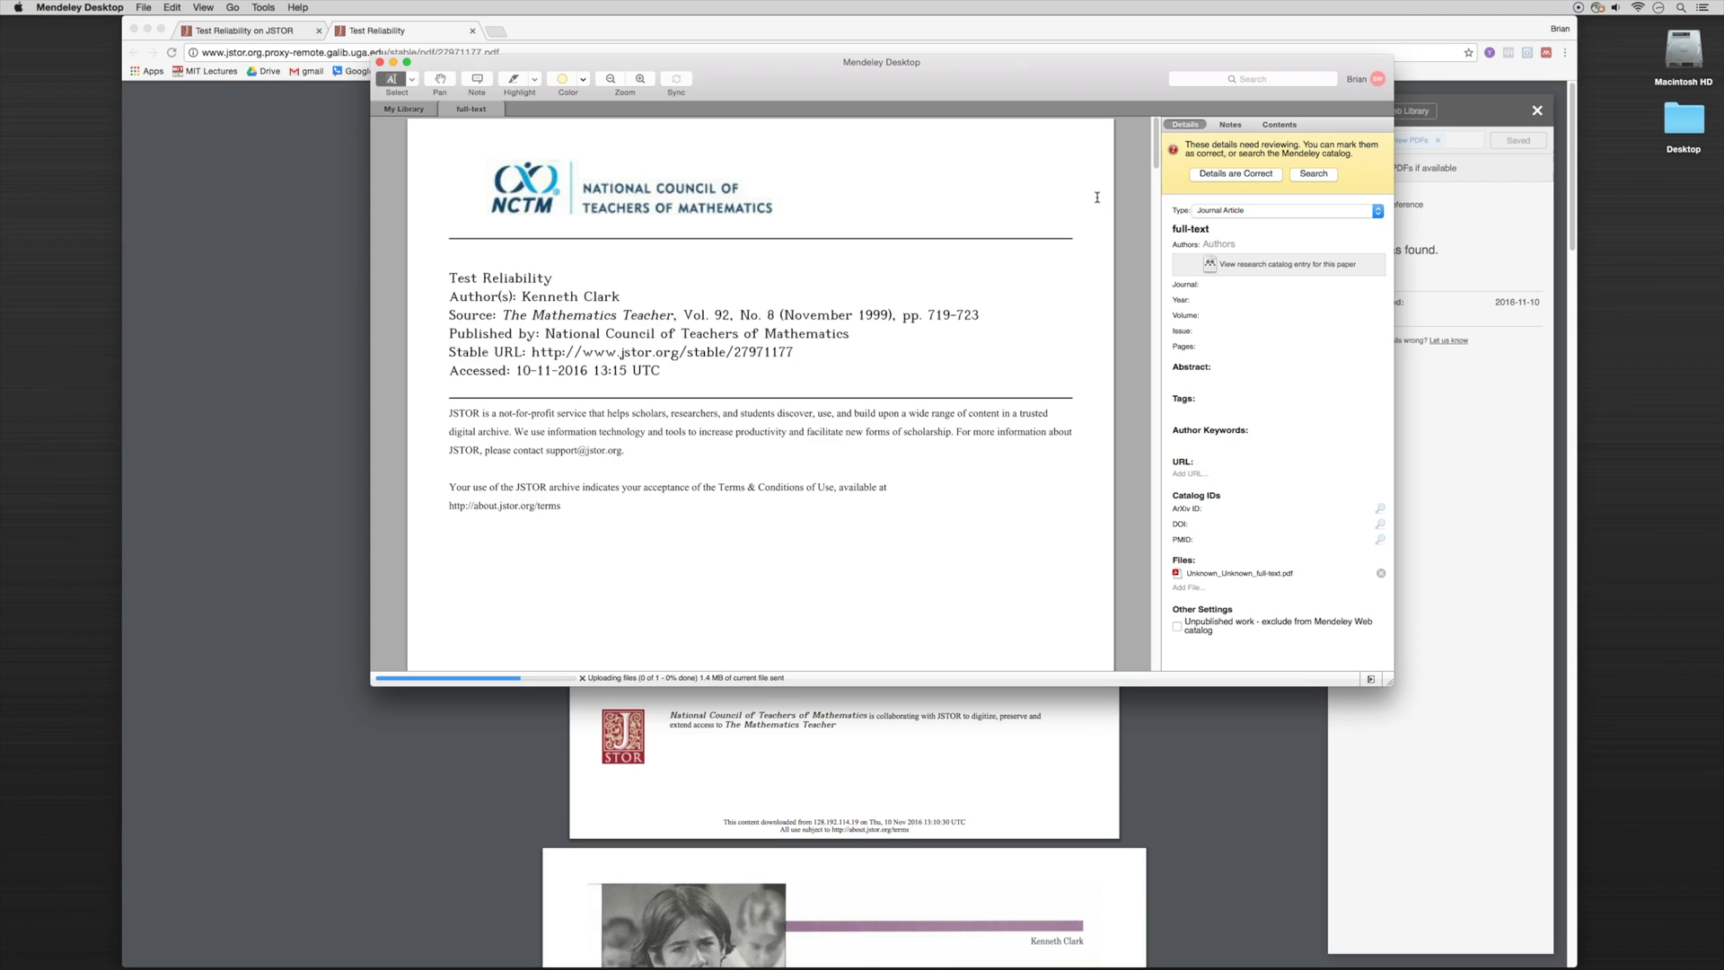
pyautogui.click(1319, 178)
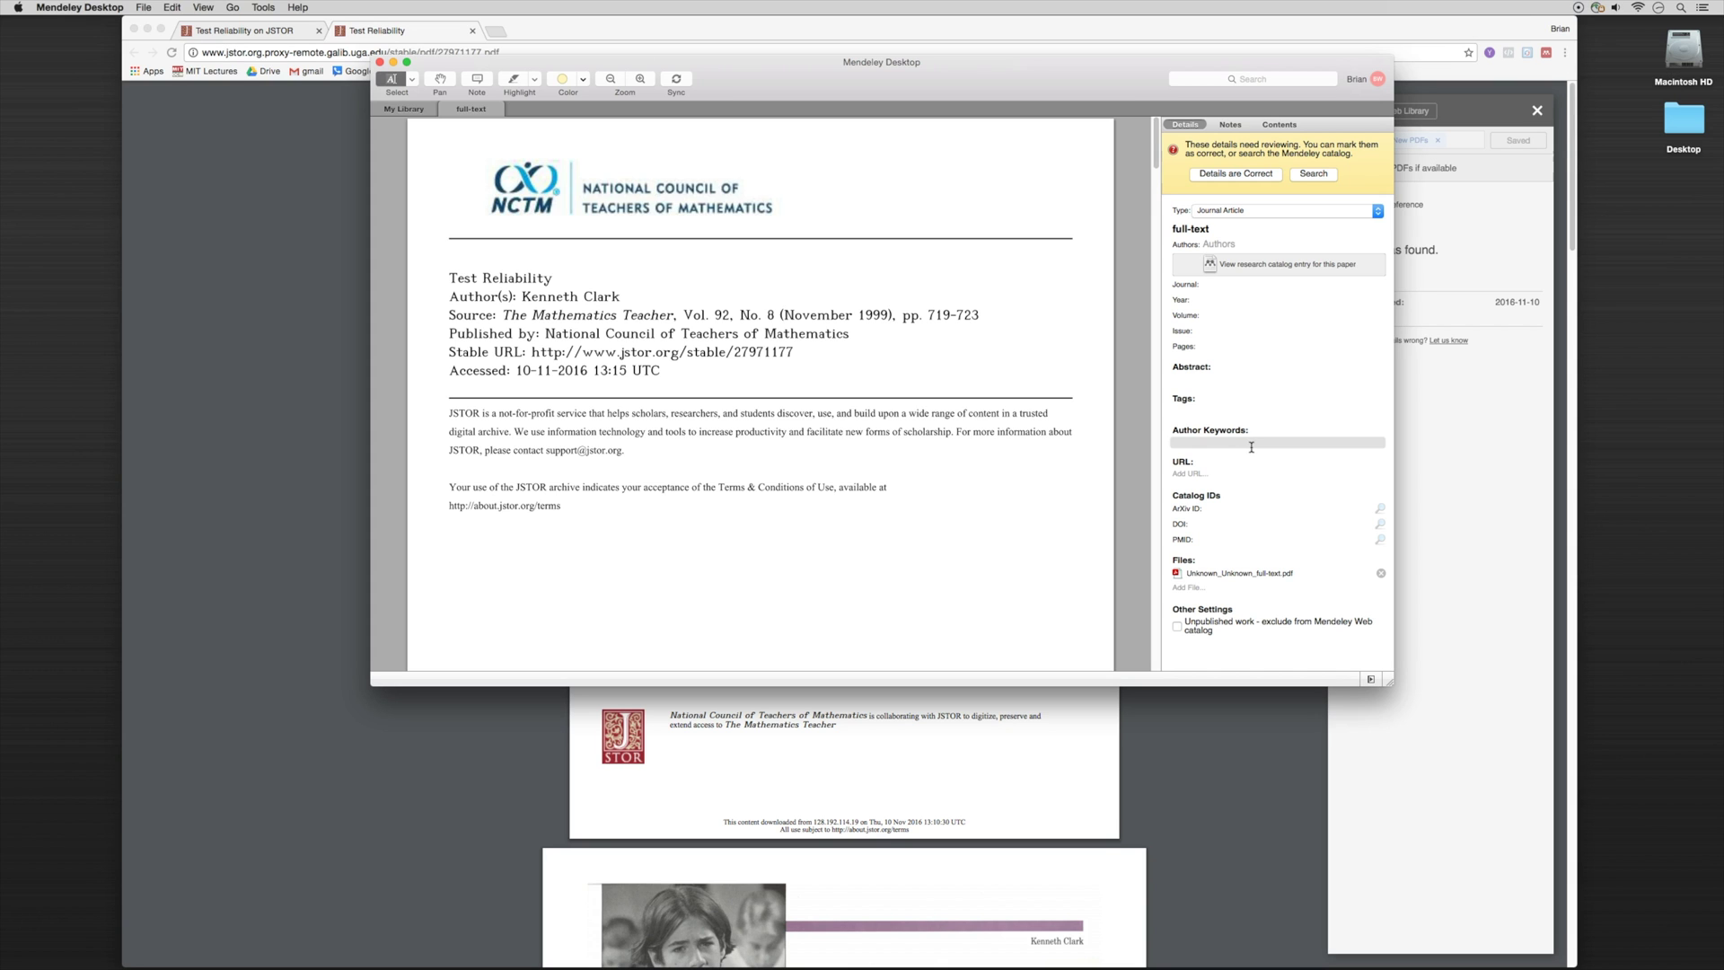
pyautogui.press('super+Tab')
pyautogui.press('super+w')
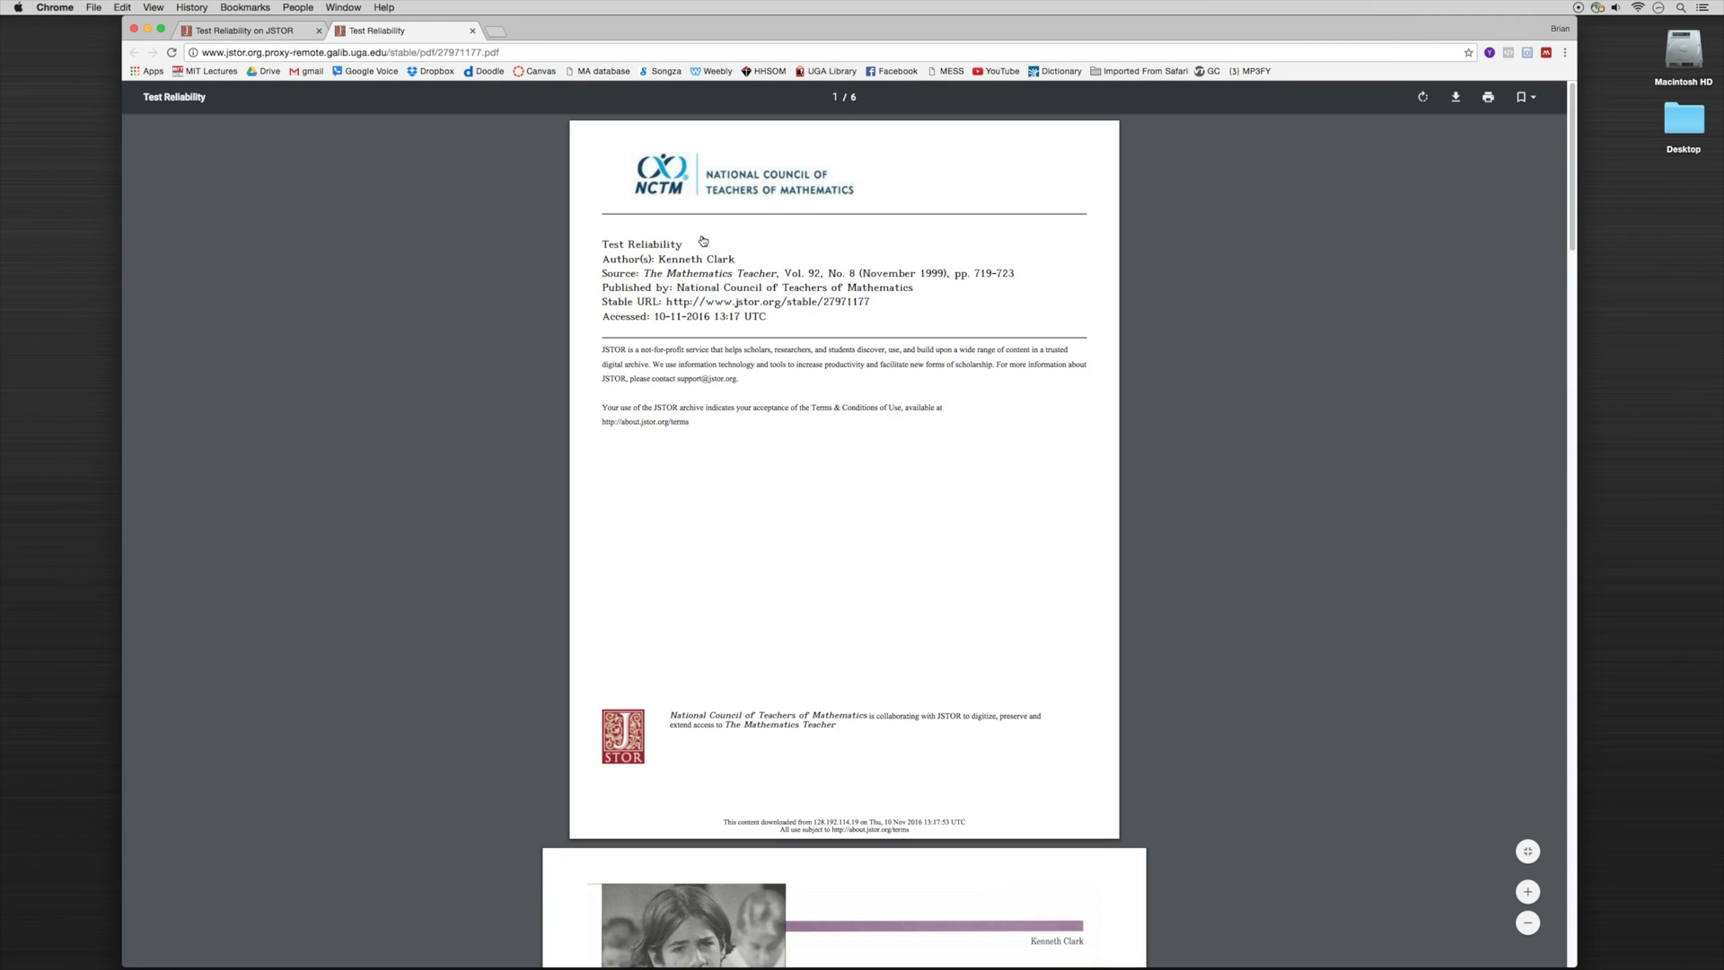
# - Download the article PDF to the Desktop as 27971177.pdf and close its tab
pyautogui.click(1456, 97)
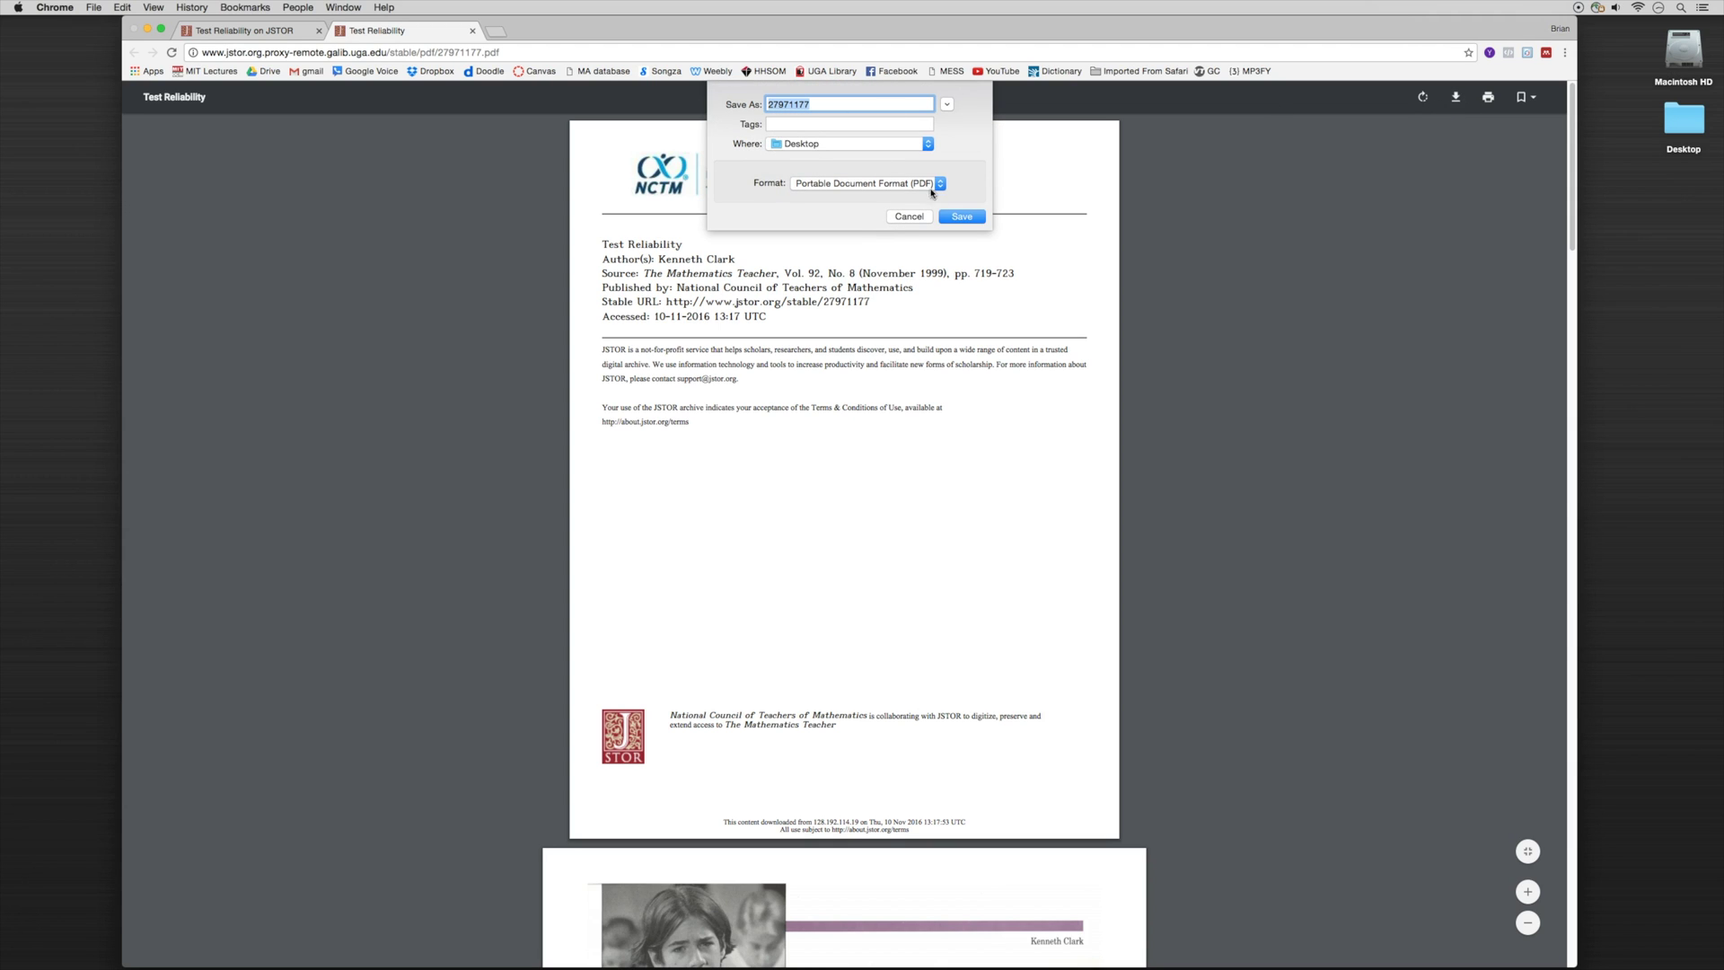
pyautogui.click(960, 217)
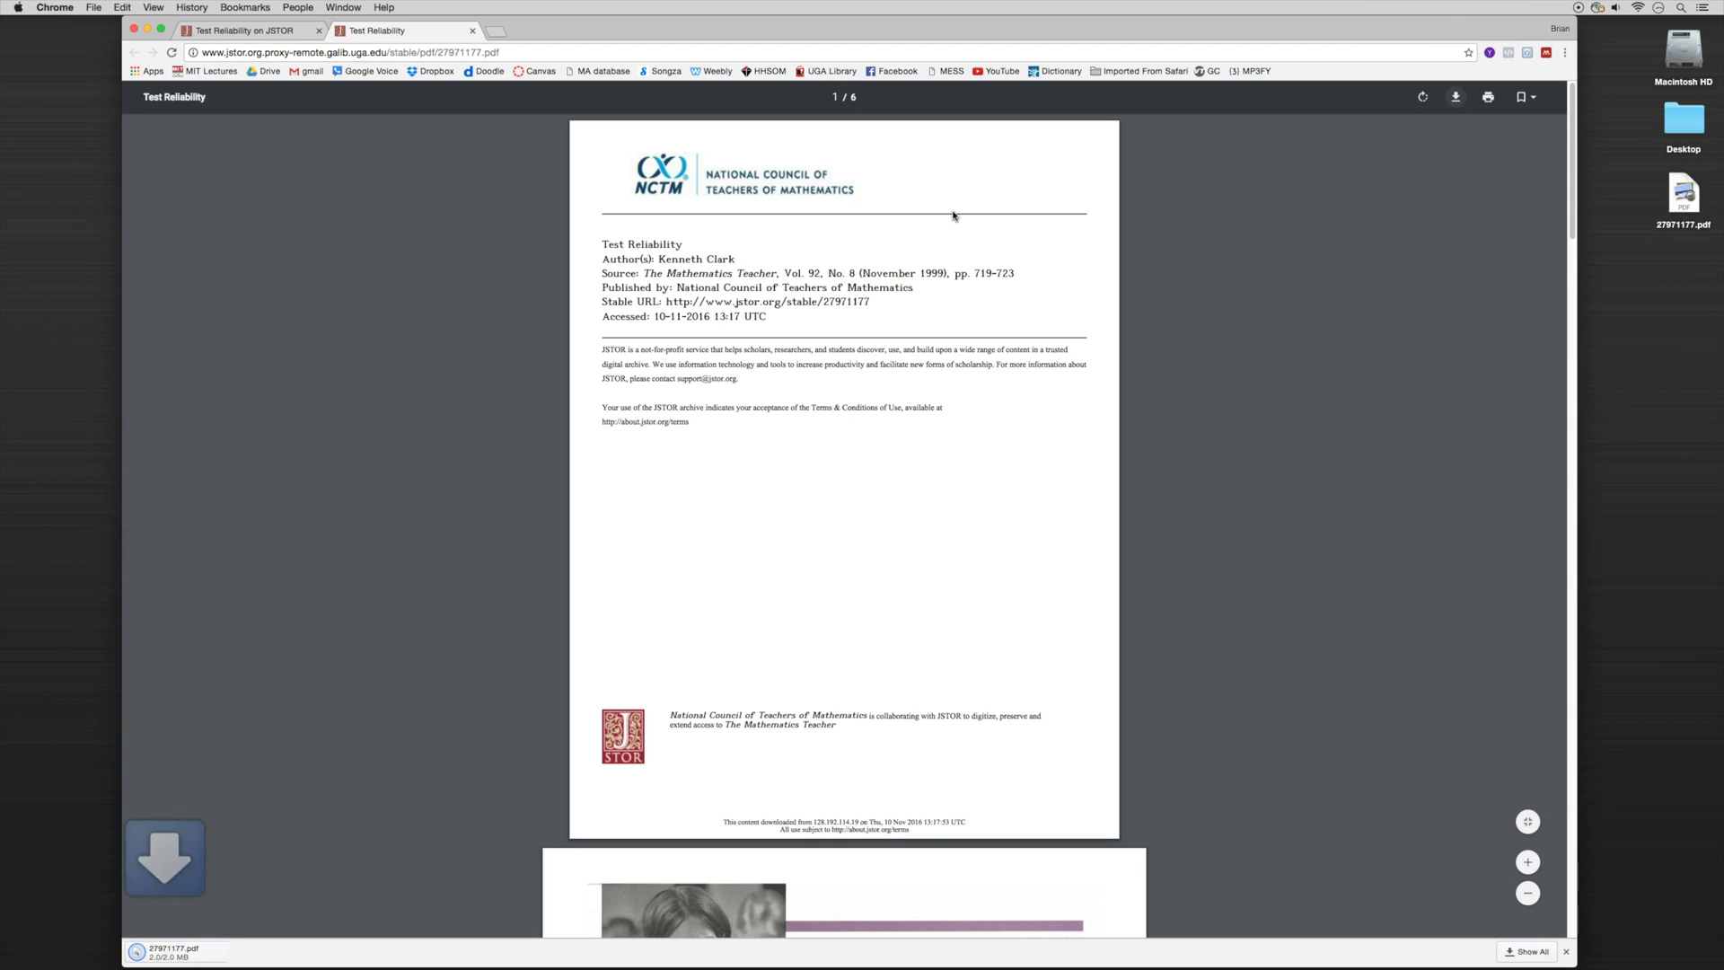
pyautogui.click(1689, 191)
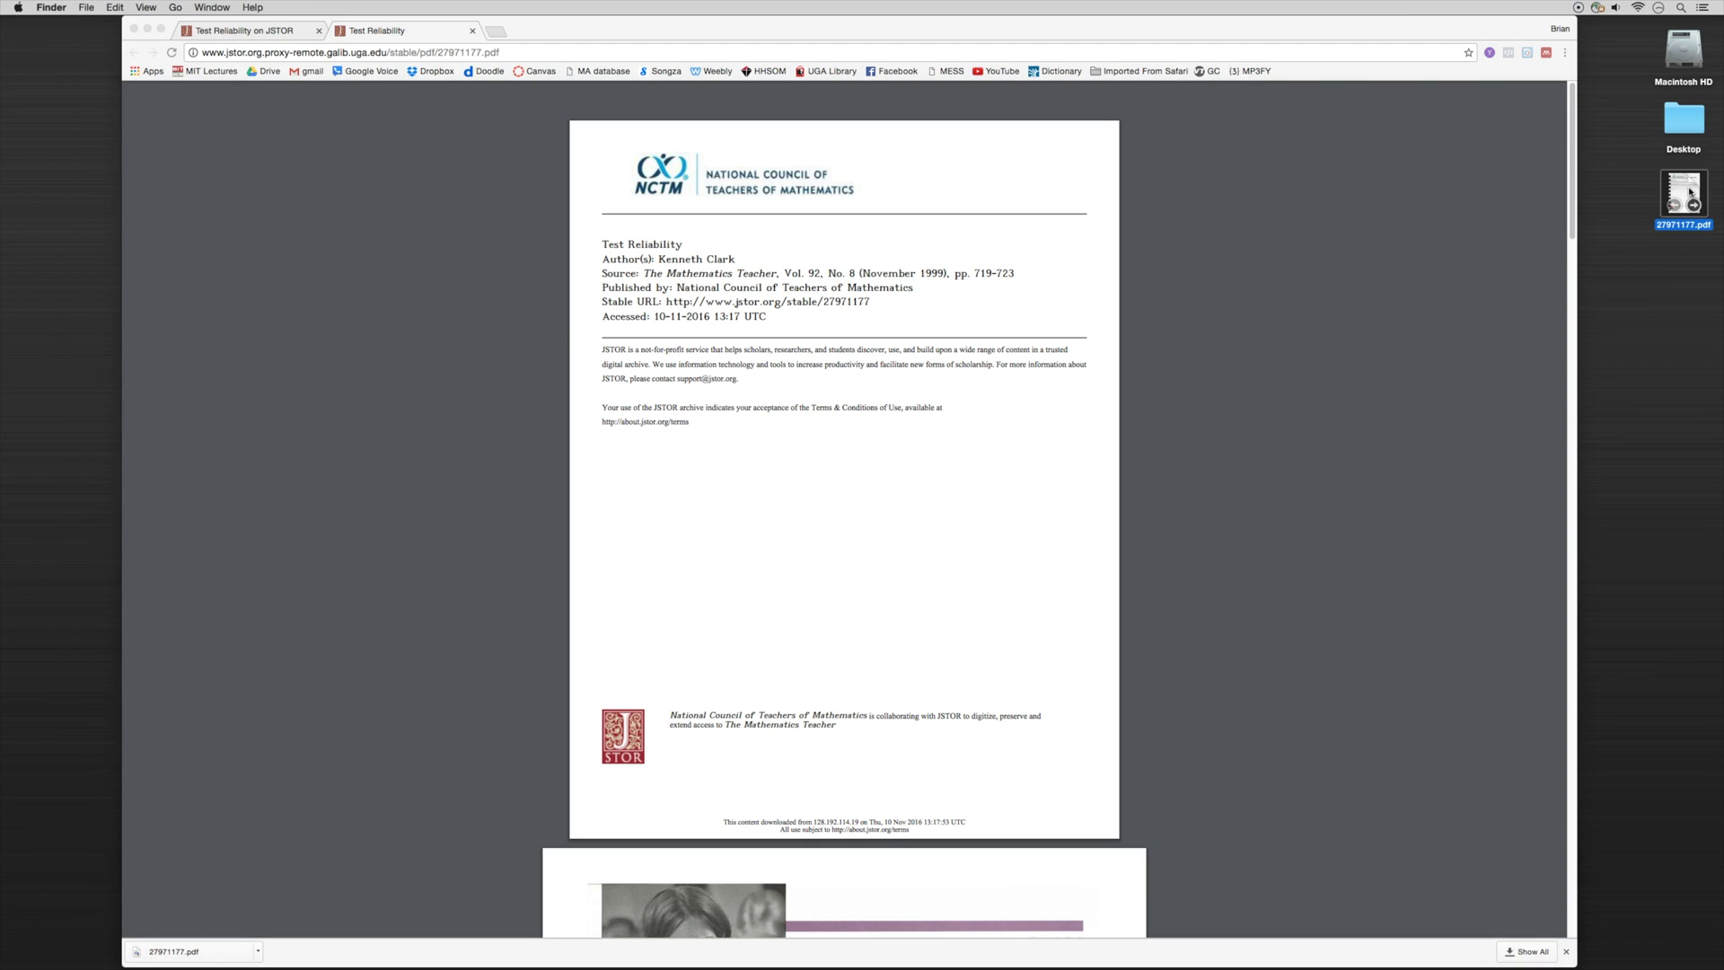
pyautogui.click(1676, 245)
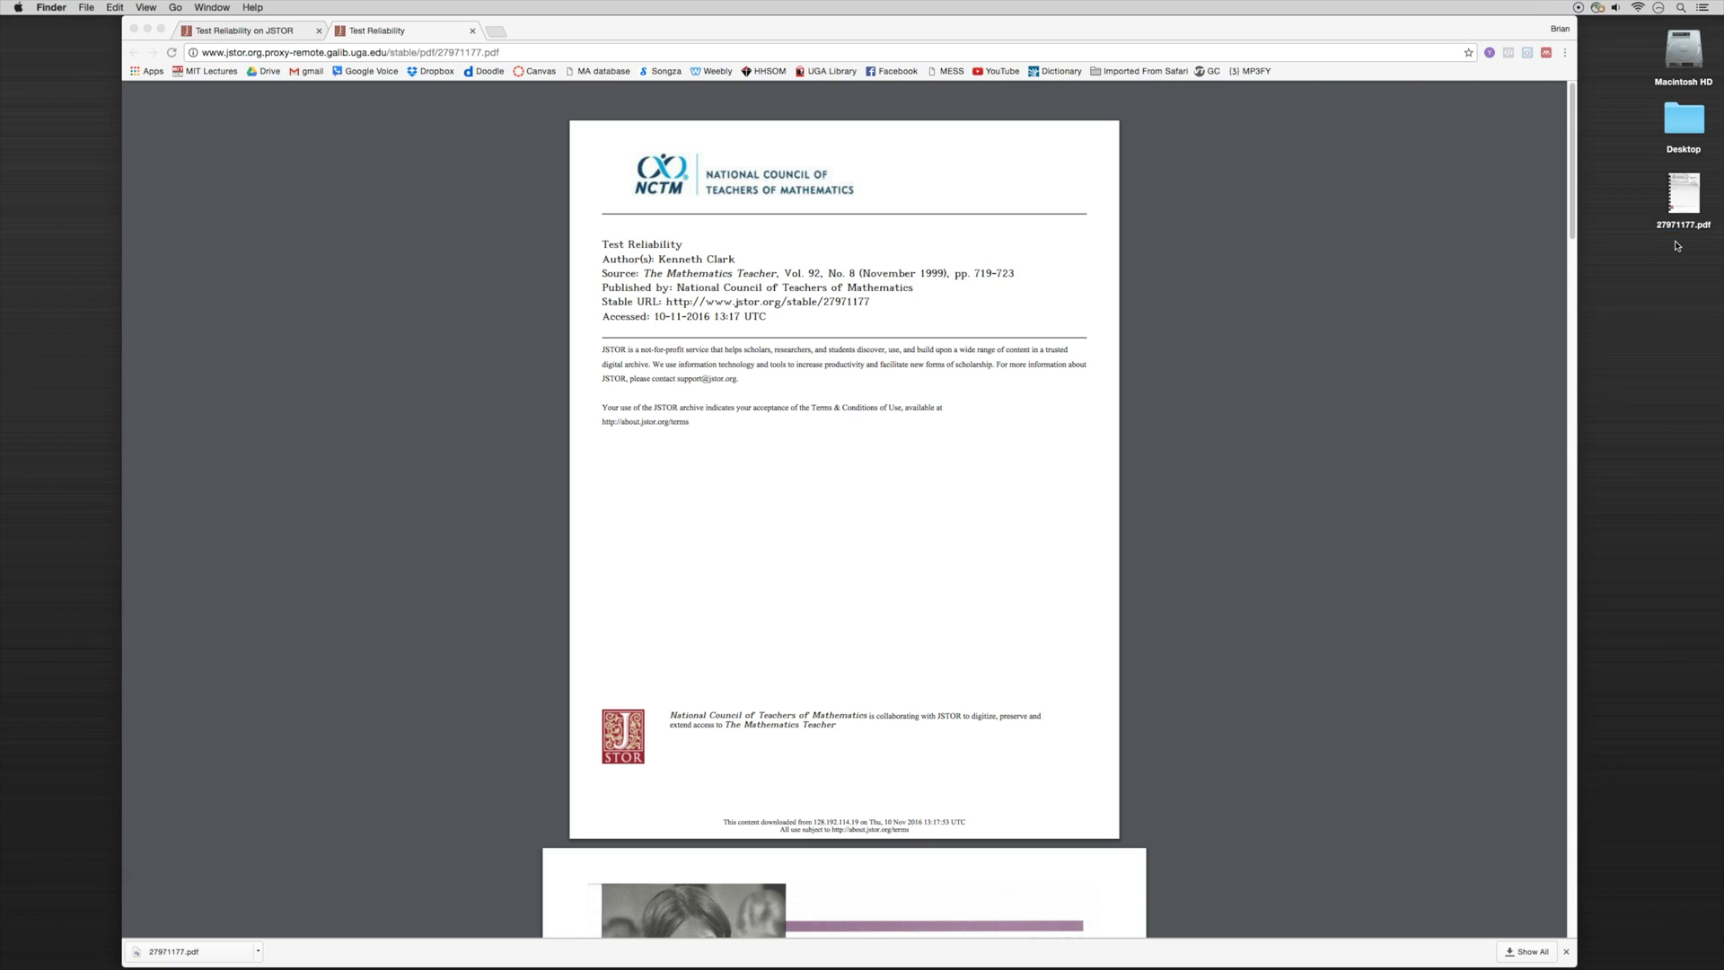
pyautogui.click(472, 31)
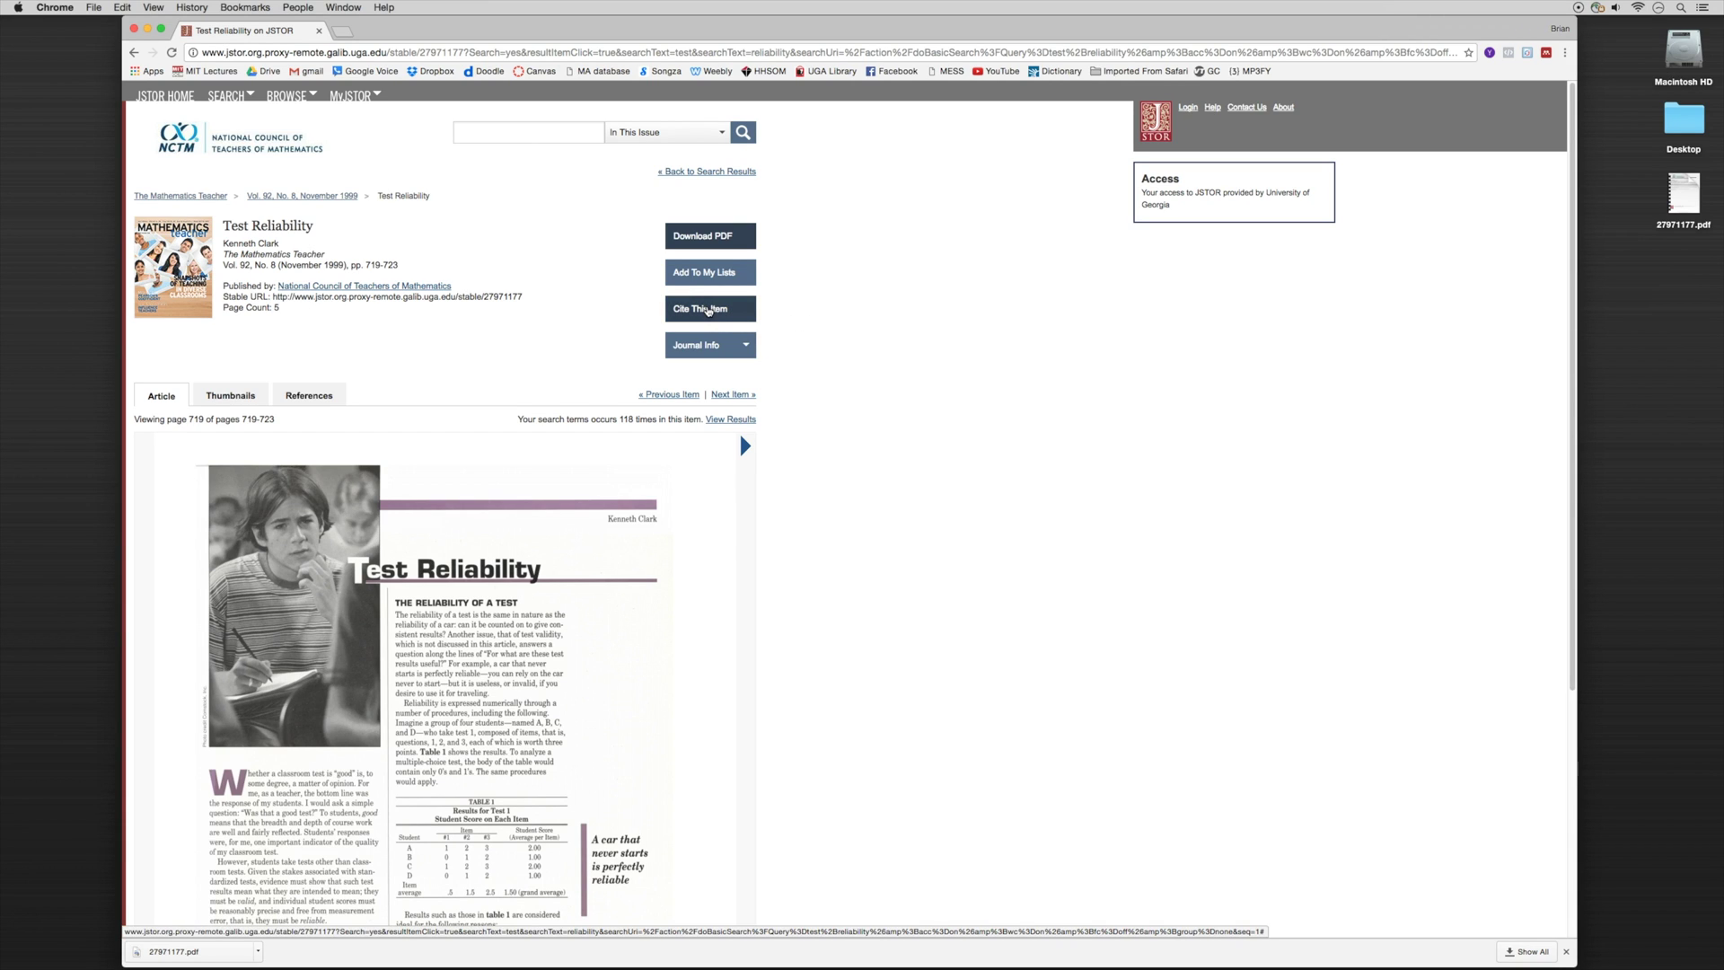
# - Export the article citation as a RIS file onto the Desktop, then reopen Mendeley Desktop
pyautogui.click(707, 311)
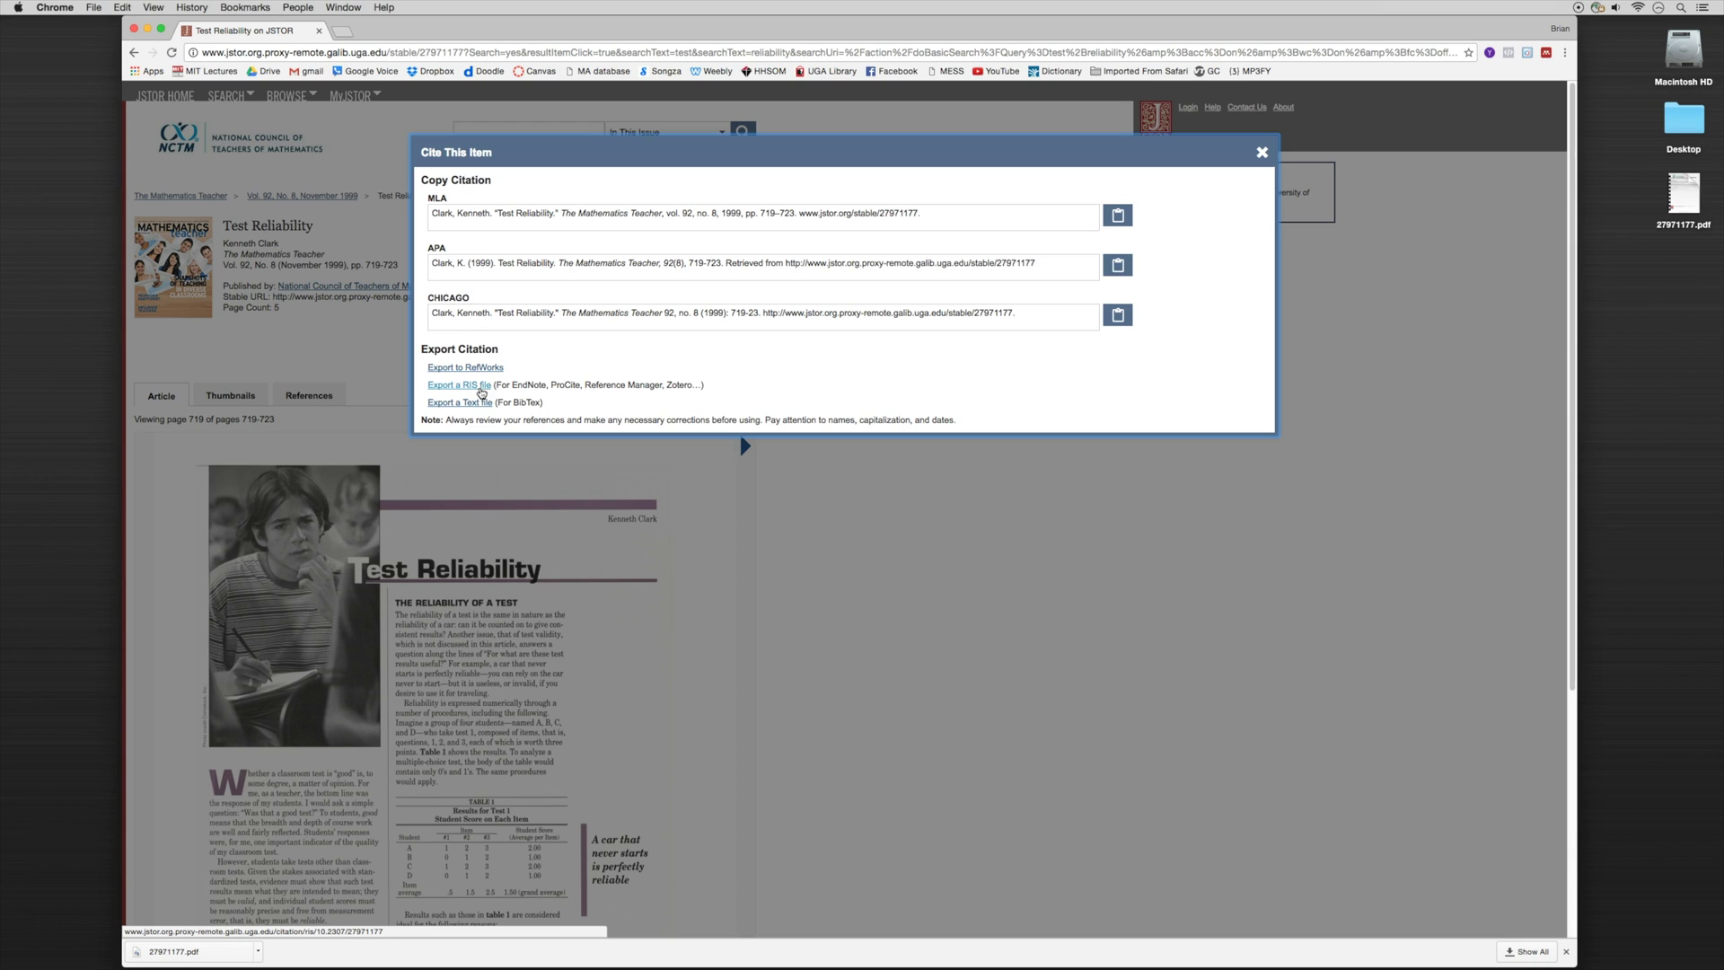
pyautogui.click(481, 393)
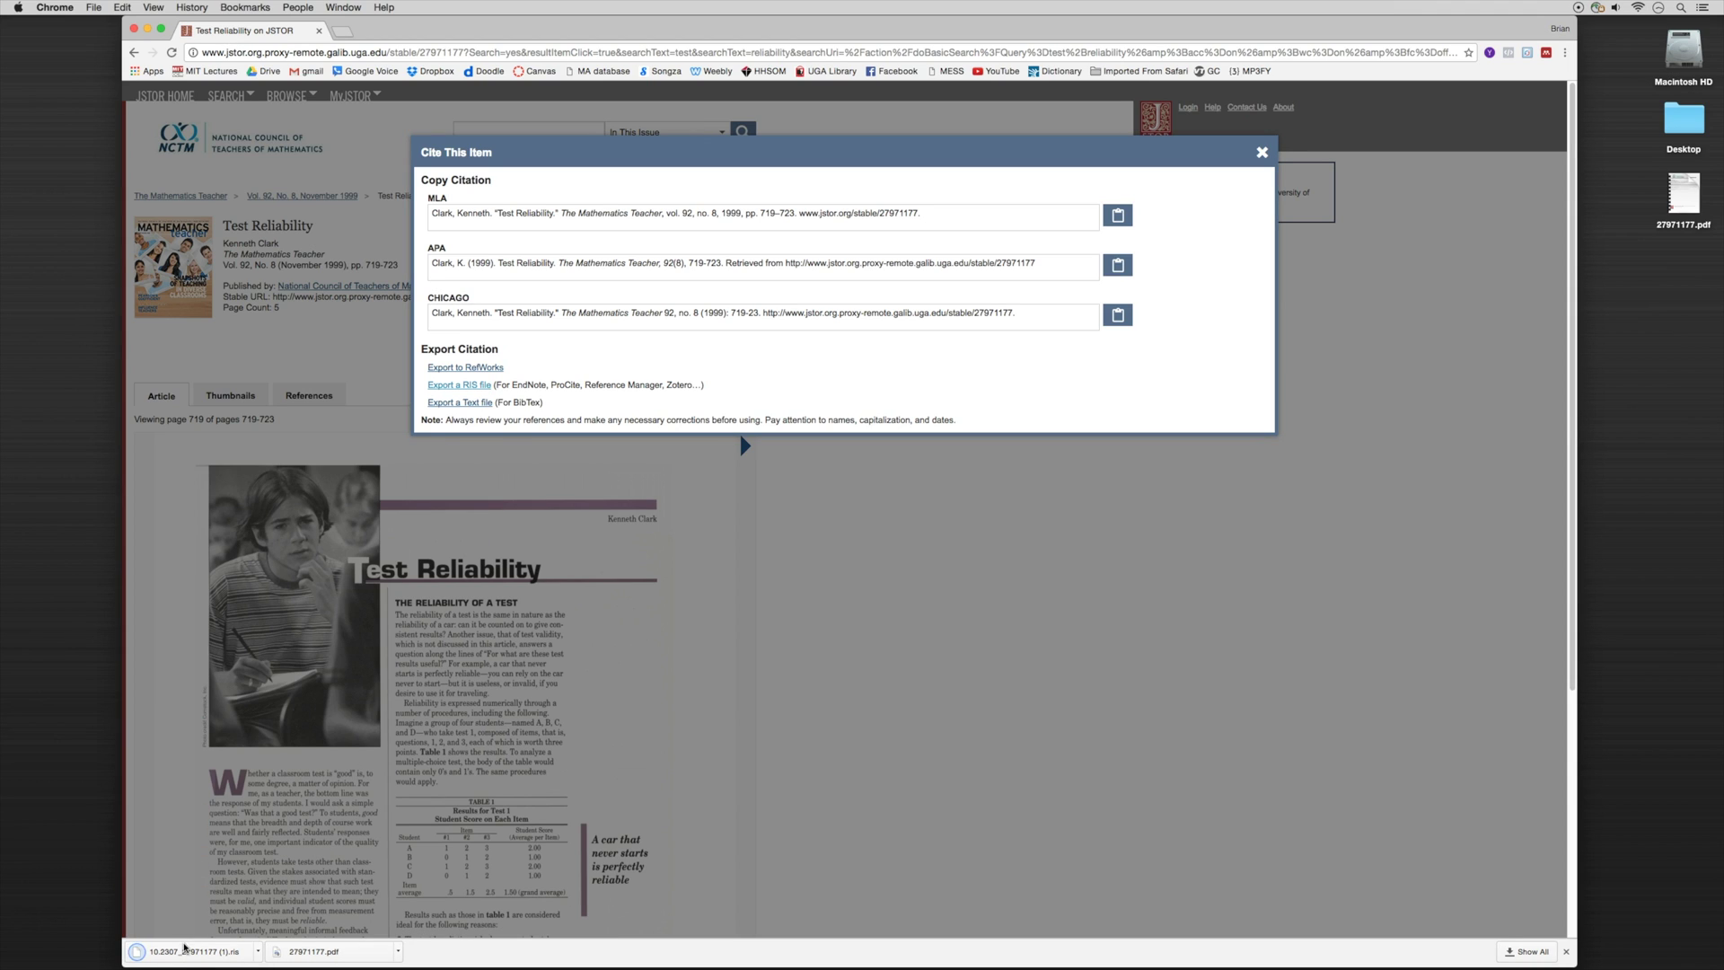
pyautogui.moveTo(180, 959); pyautogui.dragTo(1684, 262)
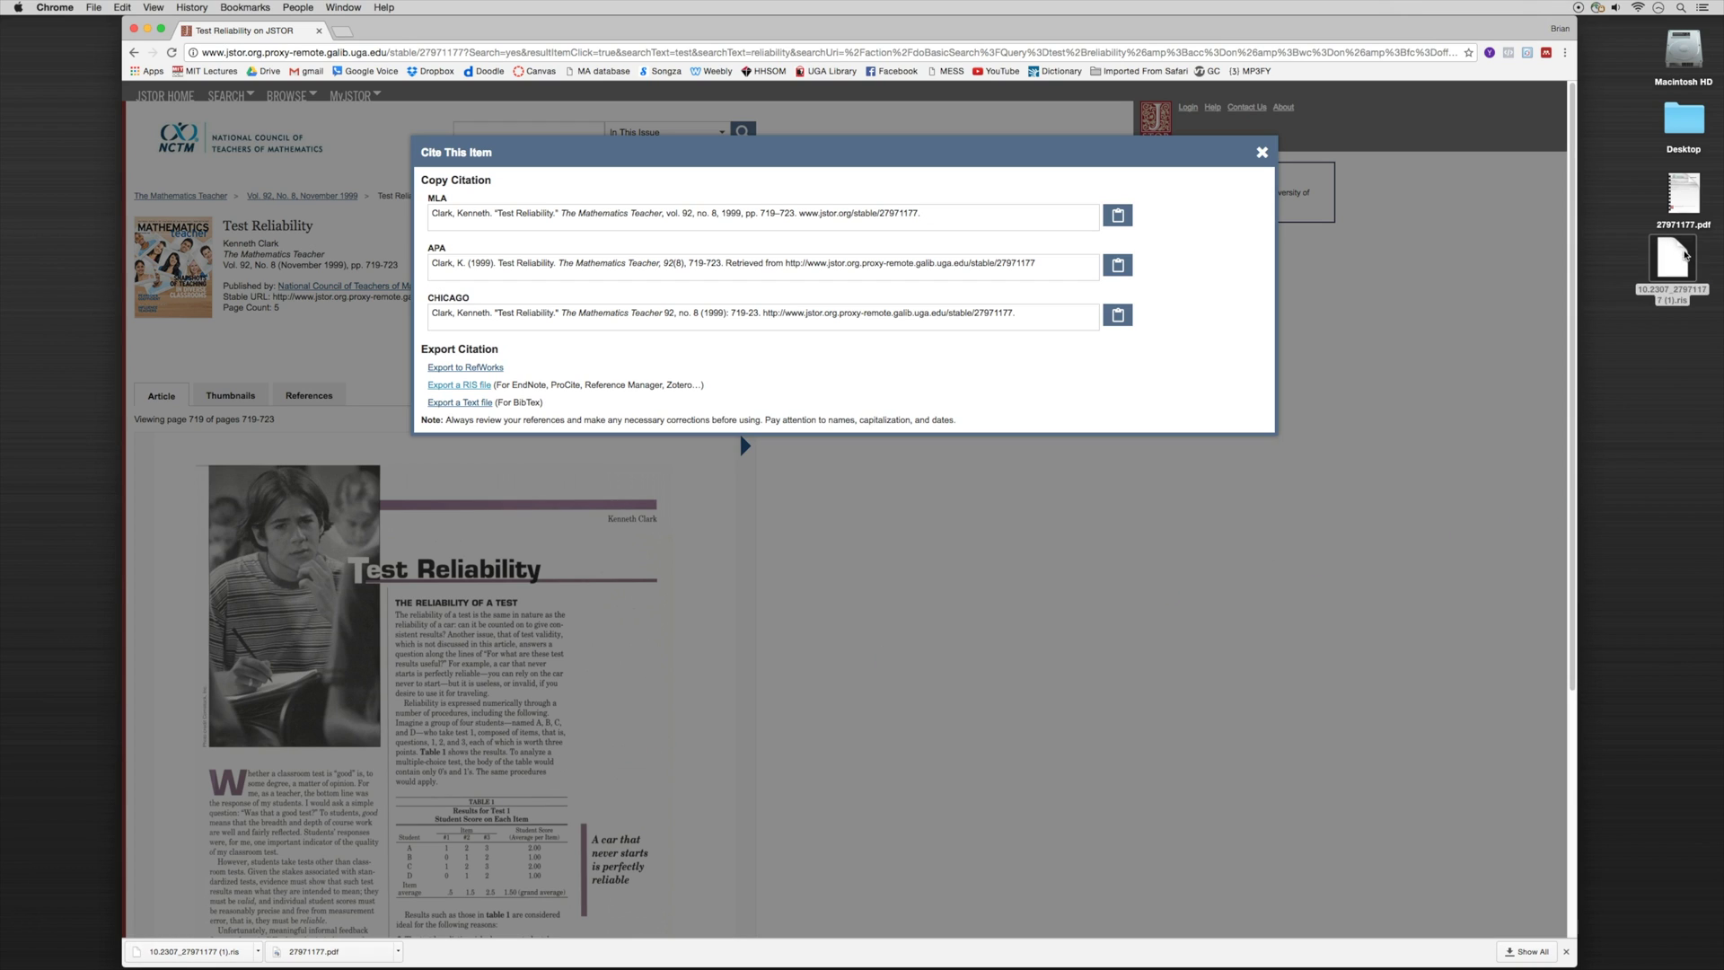
pyautogui.click(1675, 266)
pyautogui.moveTo(1687, 193)
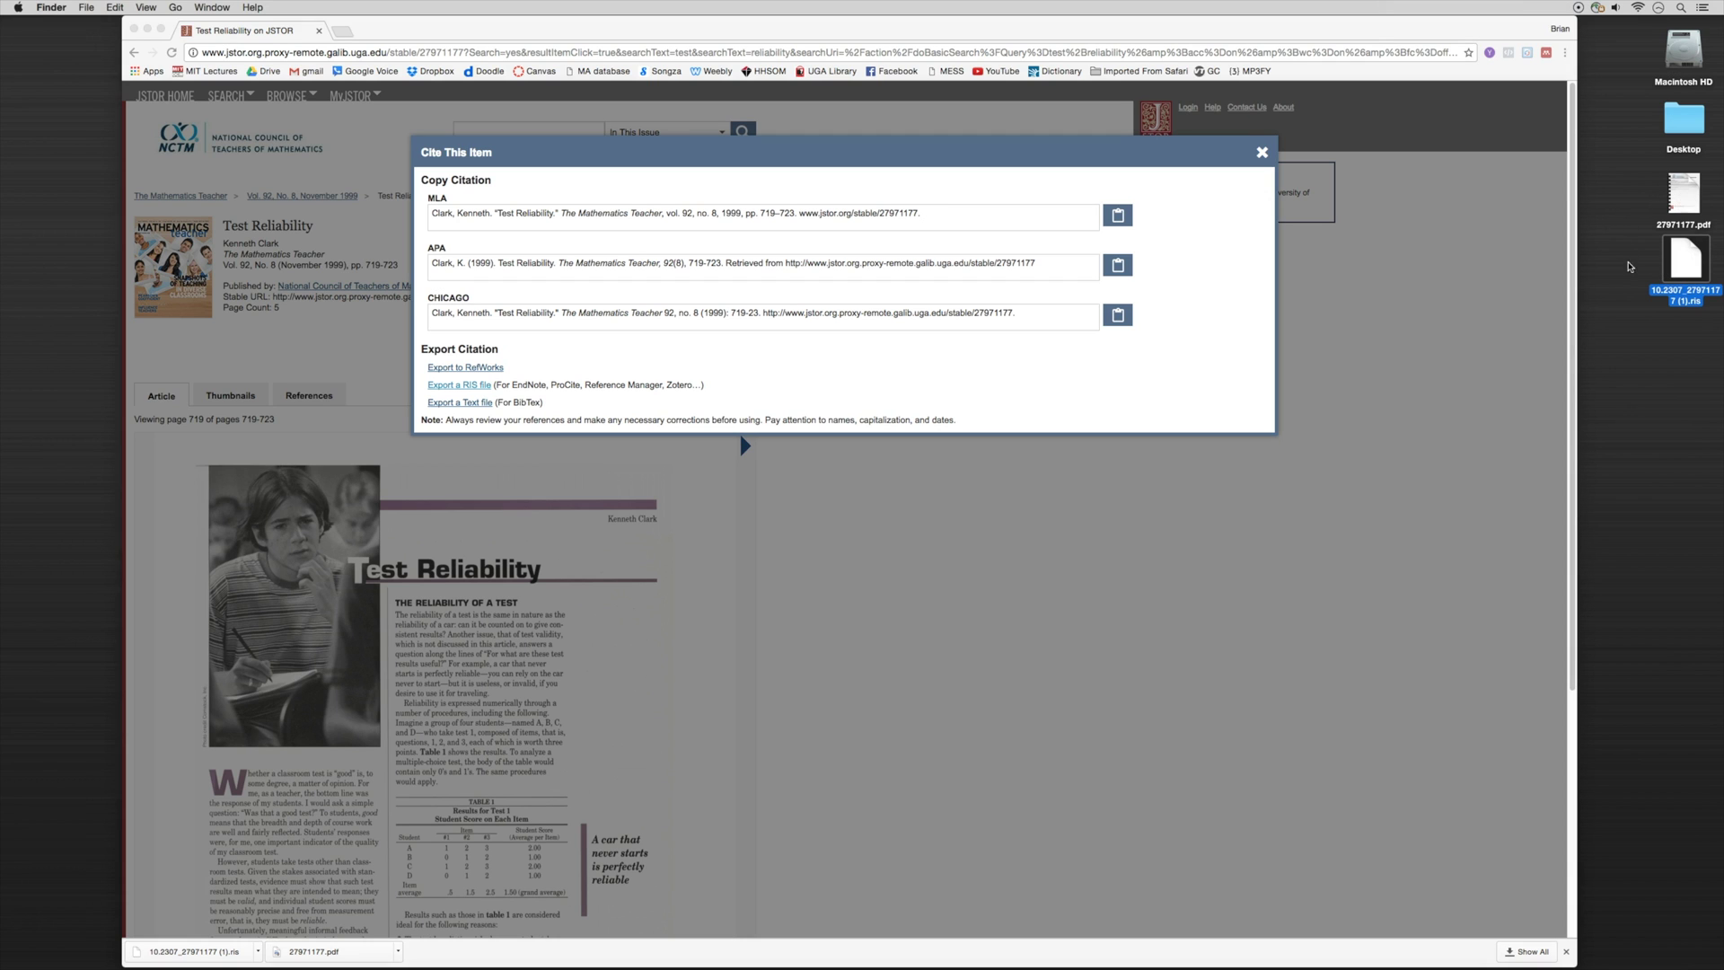
pyautogui.click(1261, 153)
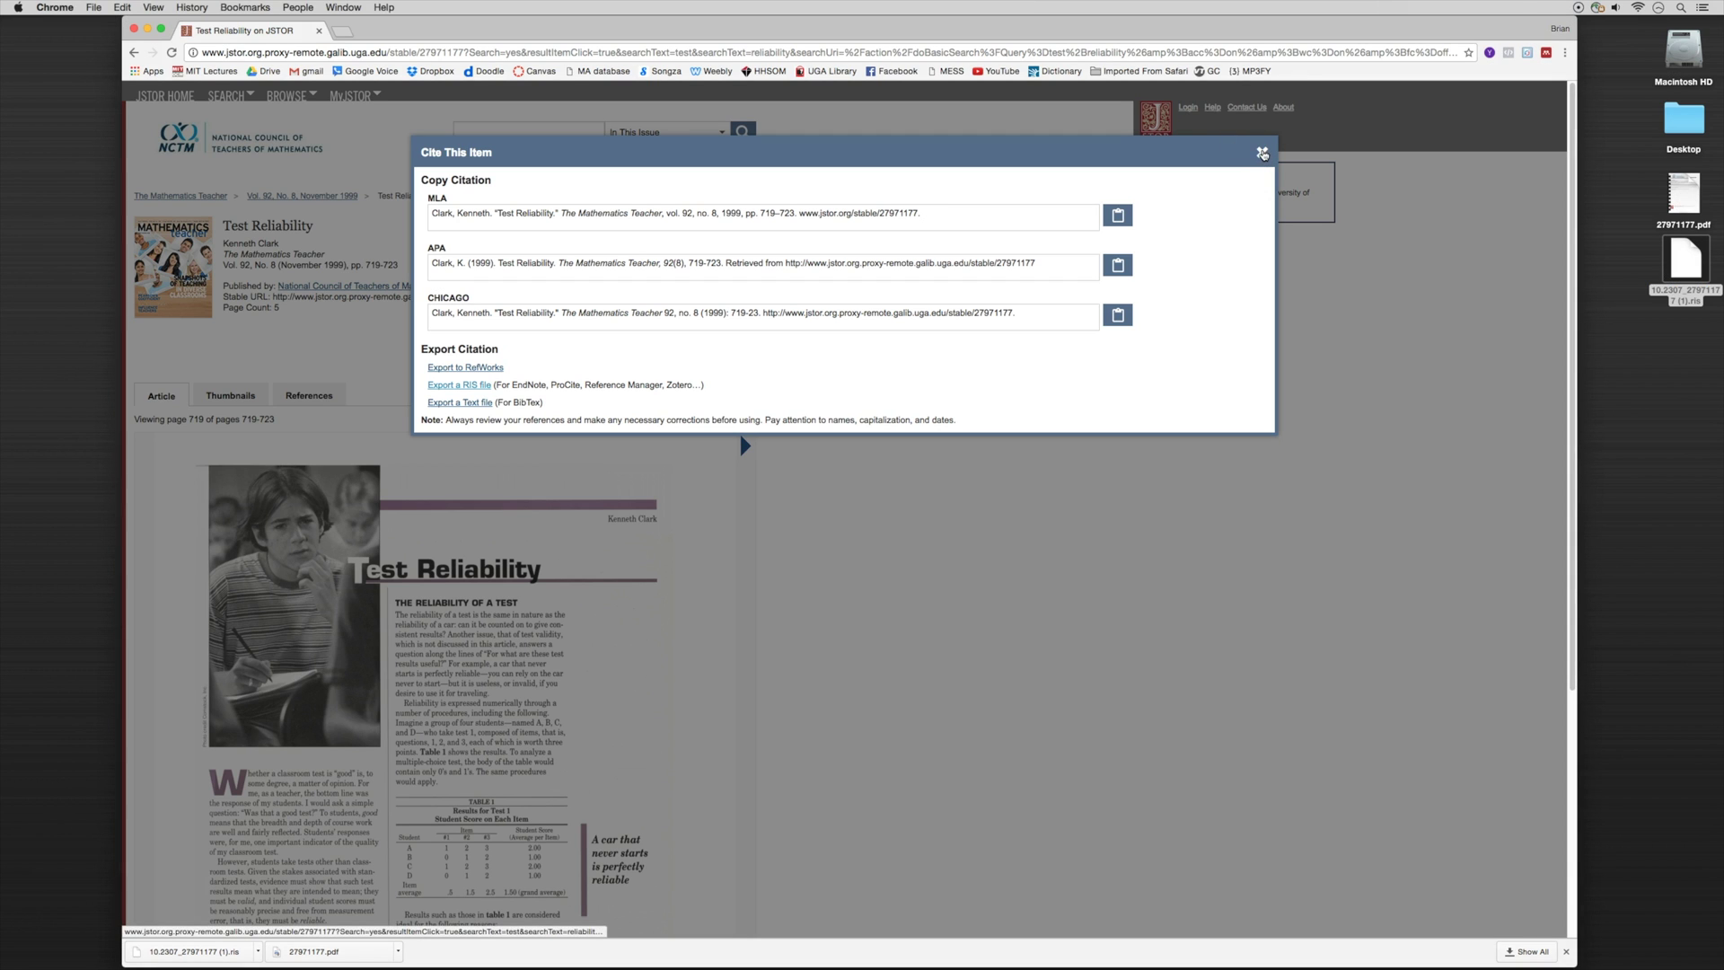
pyautogui.click(1261, 153)
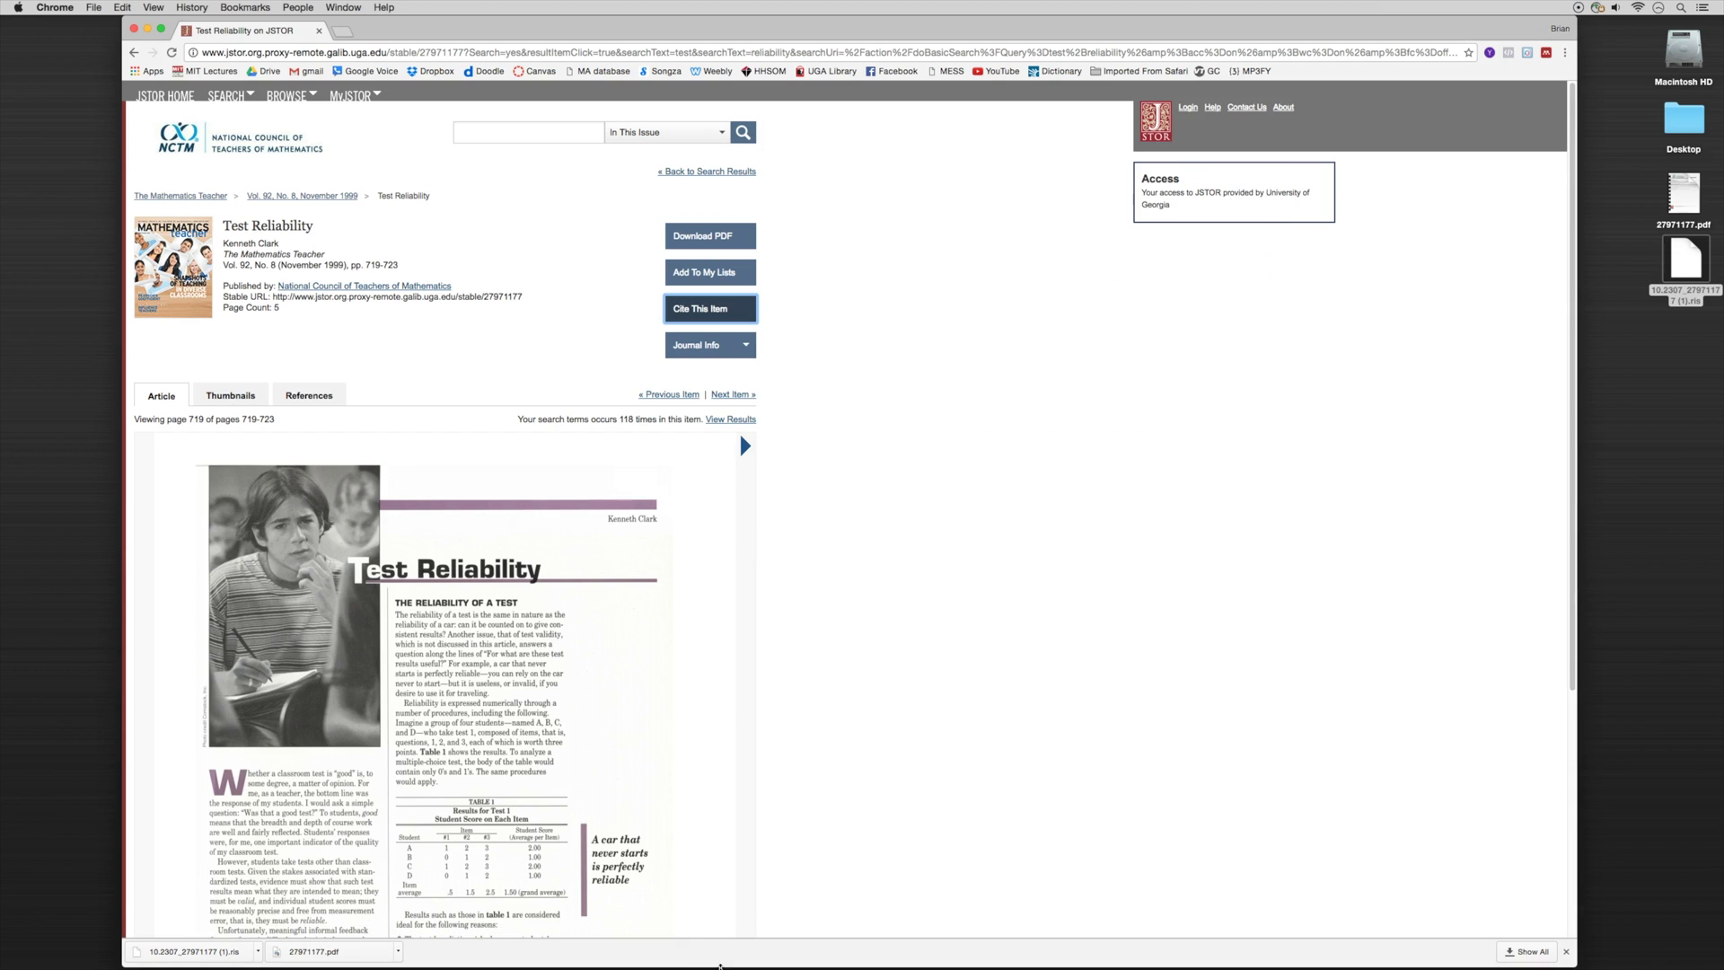
pyautogui.moveTo(664, 966)
pyautogui.click(644, 939)
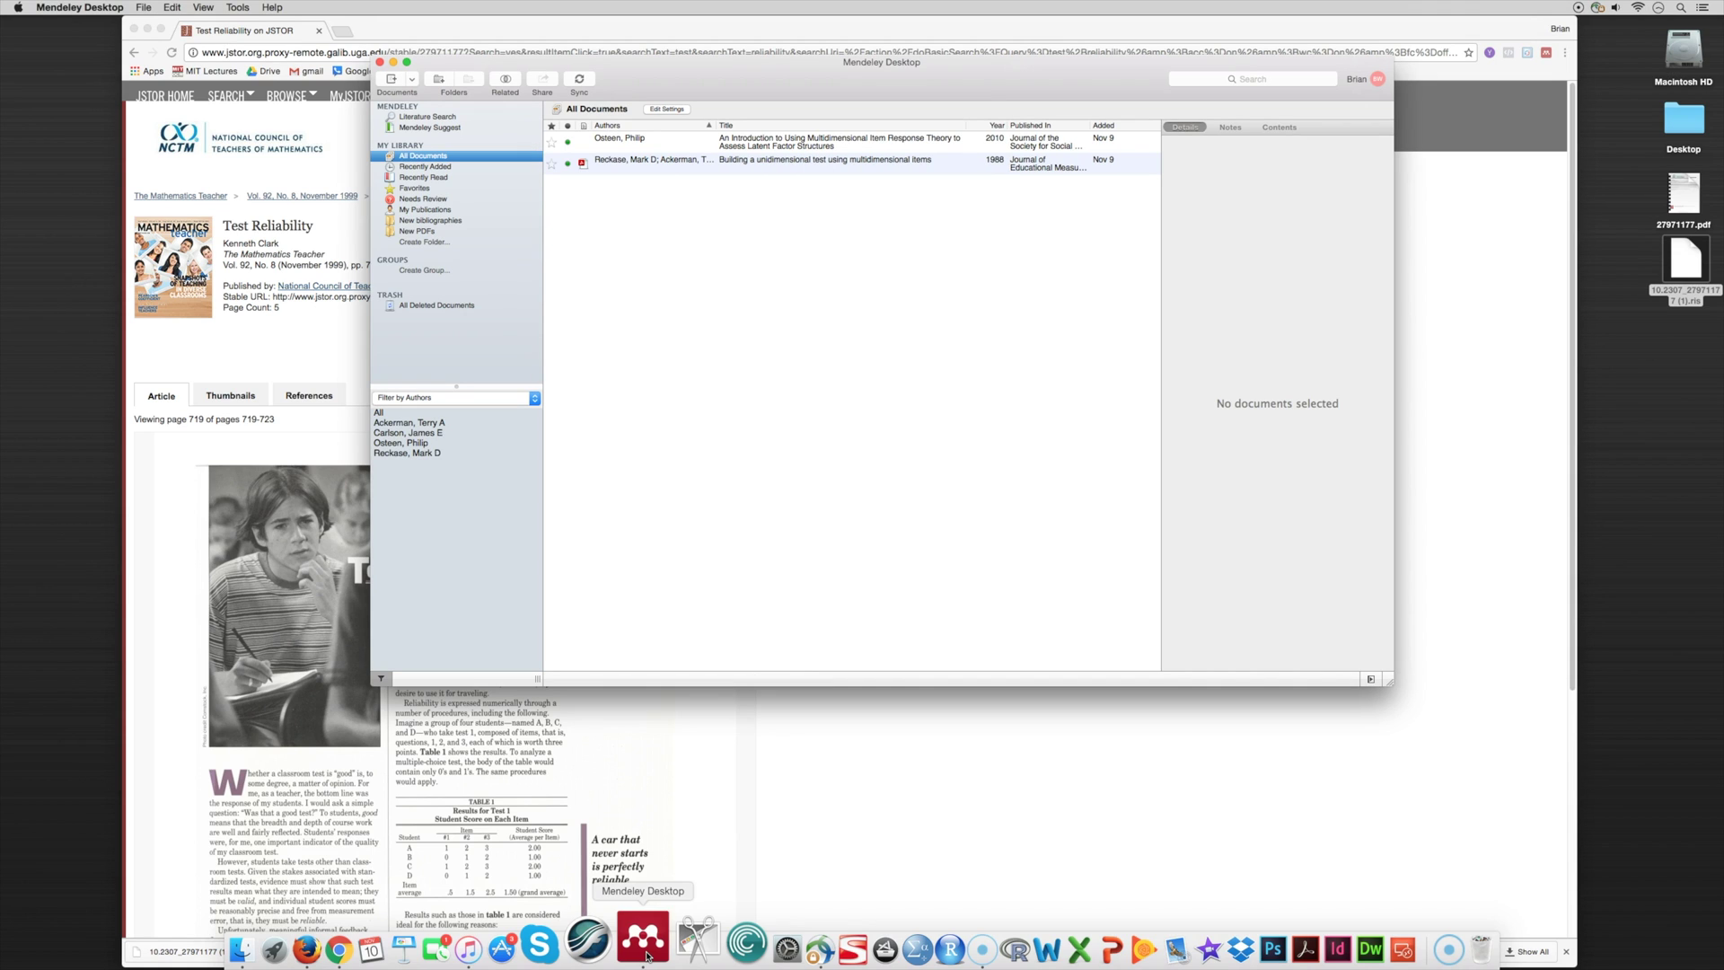
# - Drag the RIS file into the New PDFs folder to import the 1999 Test Reliability reference
pyautogui.click(409, 232)
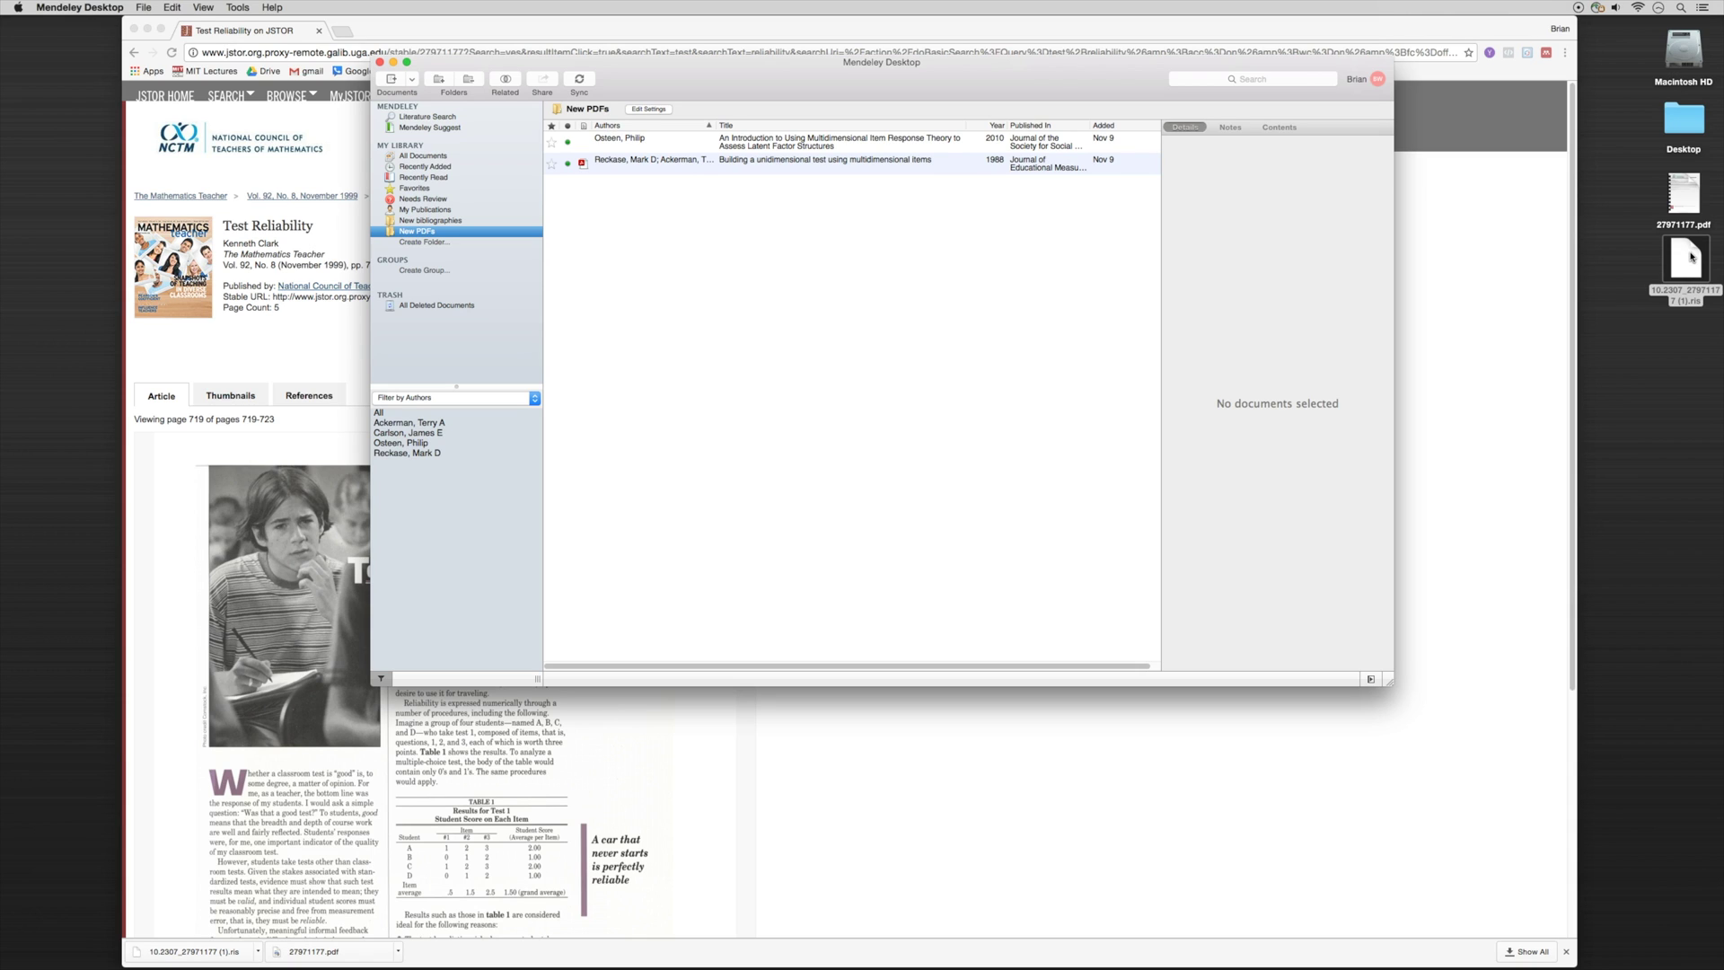
pyautogui.moveTo(1691, 257); pyautogui.dragTo(909, 325)
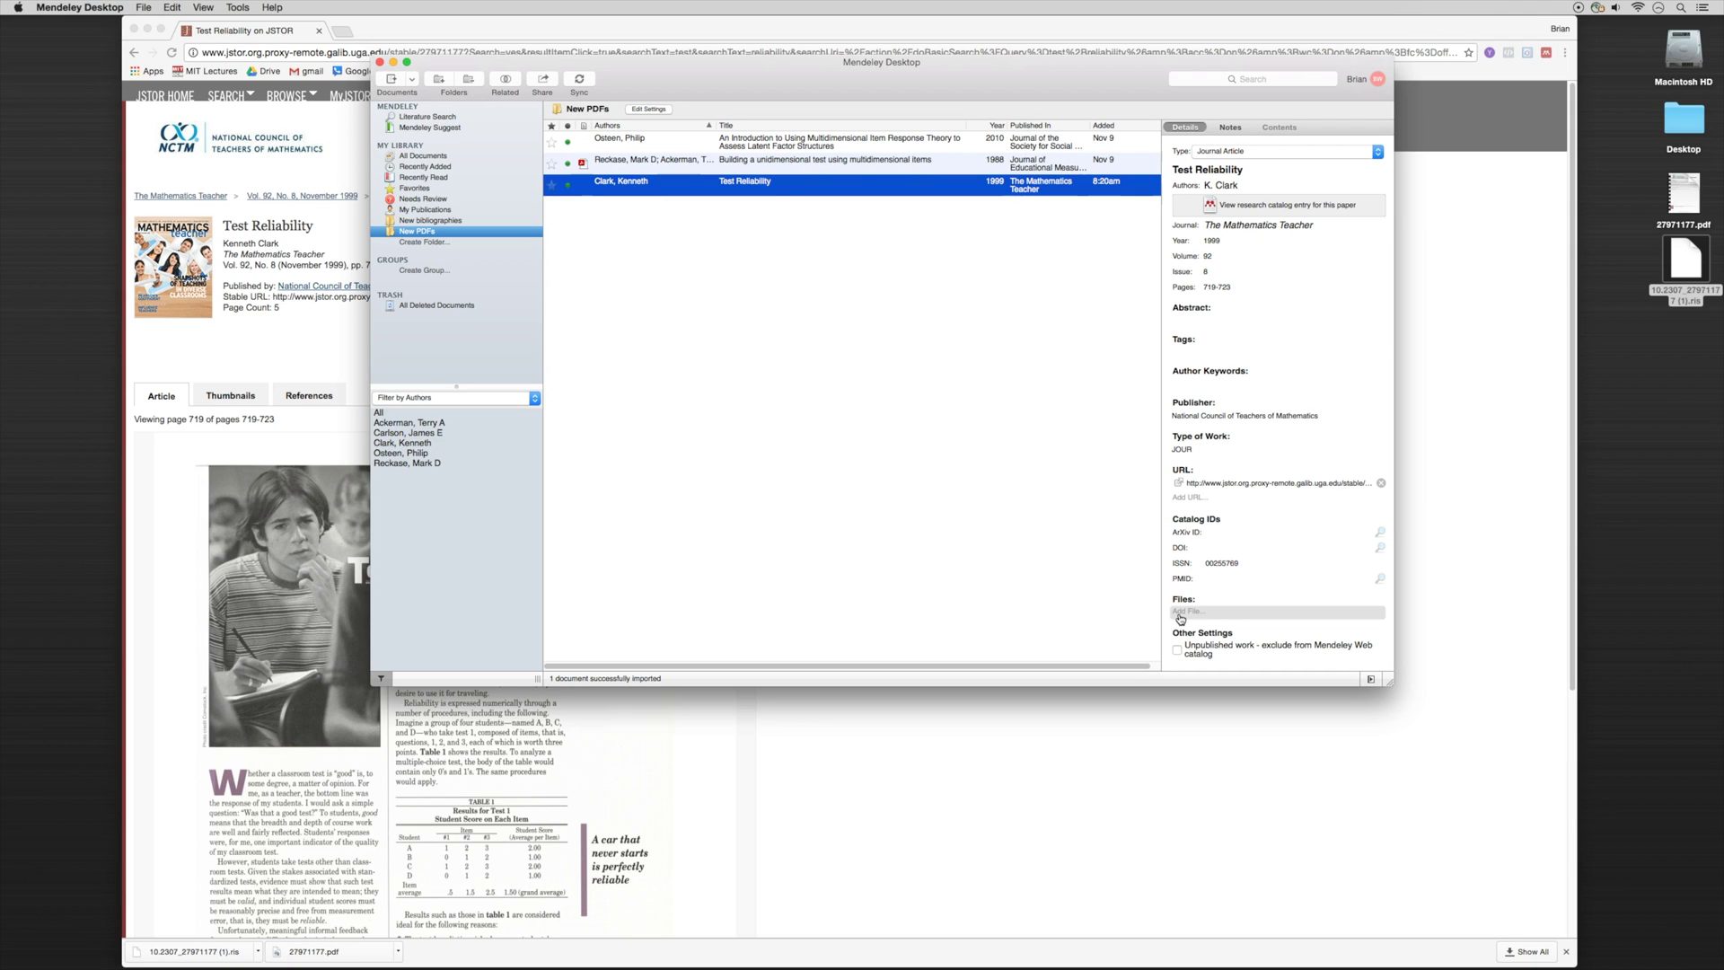
pyautogui.click(1190, 613)
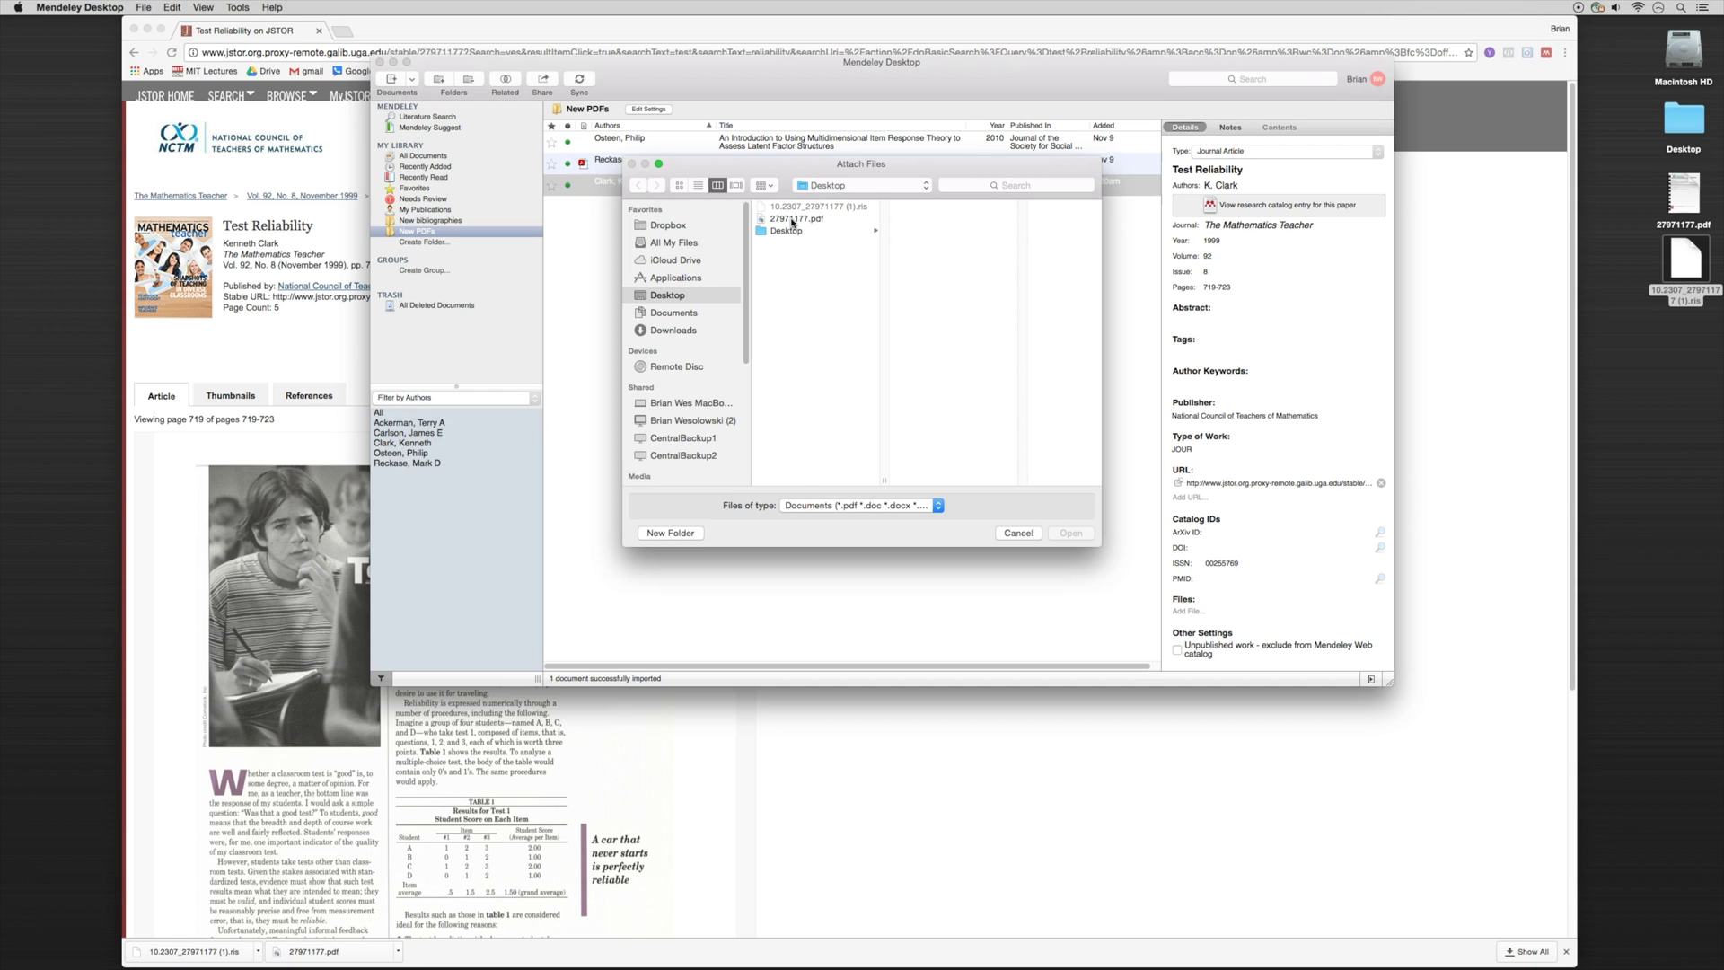
# - Attach 27971177.pdf from the Desktop to the Test Reliability entry
pyautogui.doubleClick(791, 219)
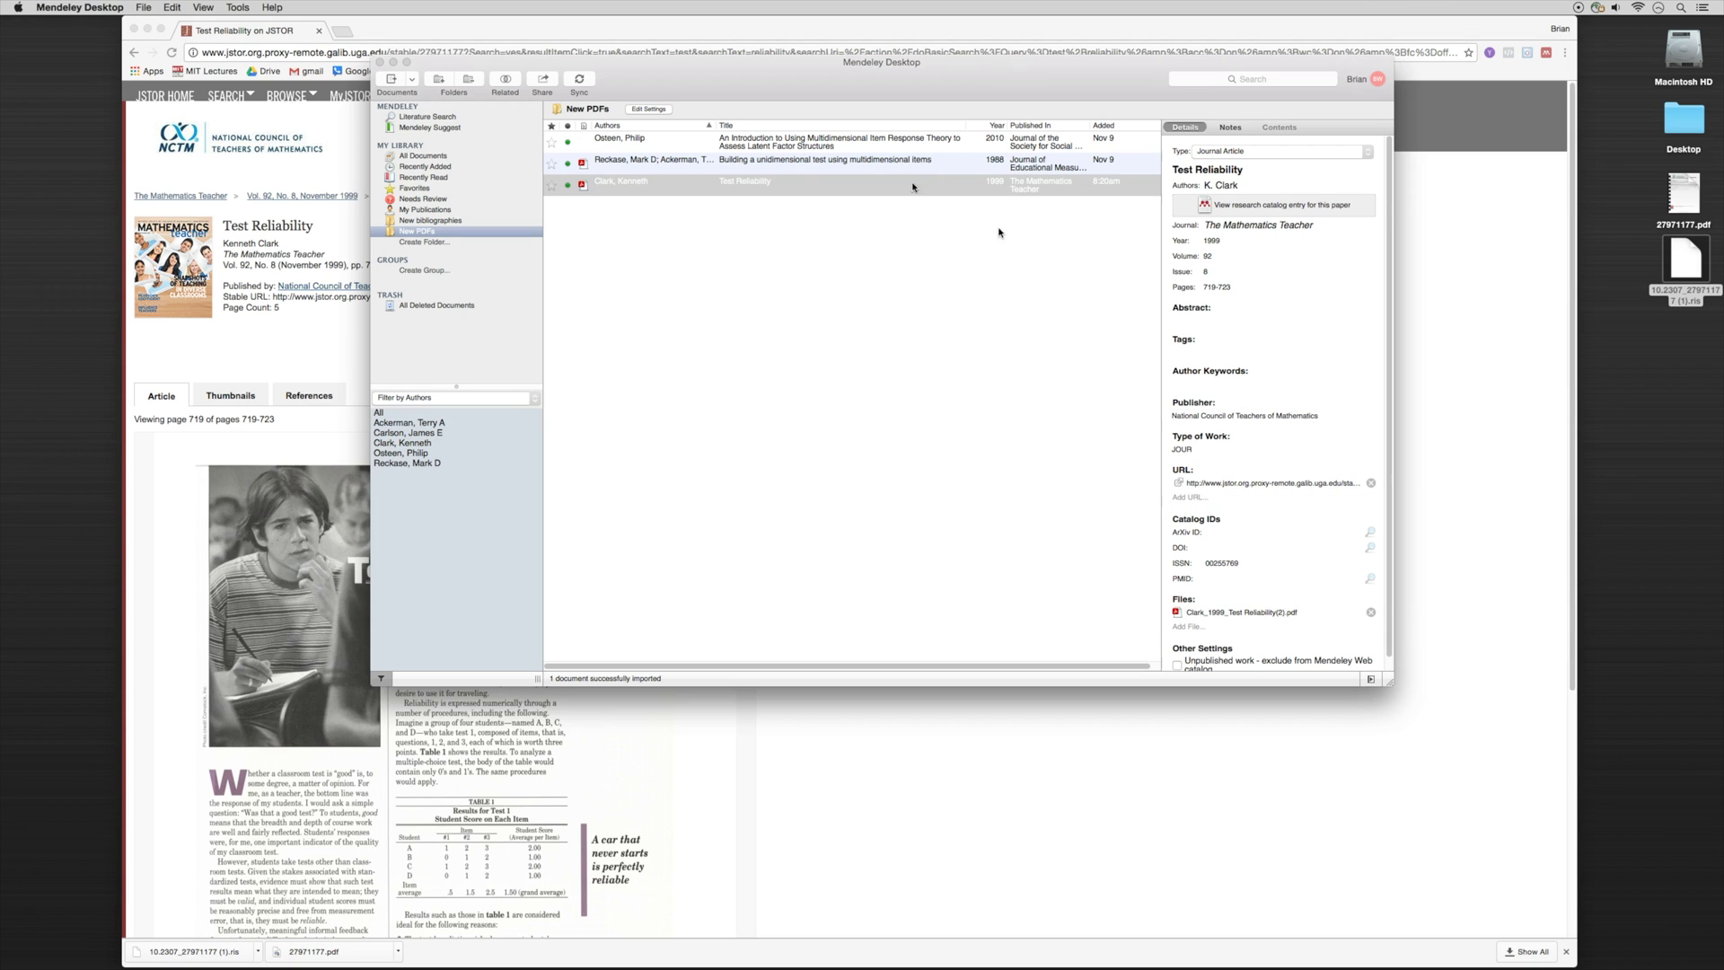
pyautogui.click(853, 256)
pyautogui.click(836, 188)
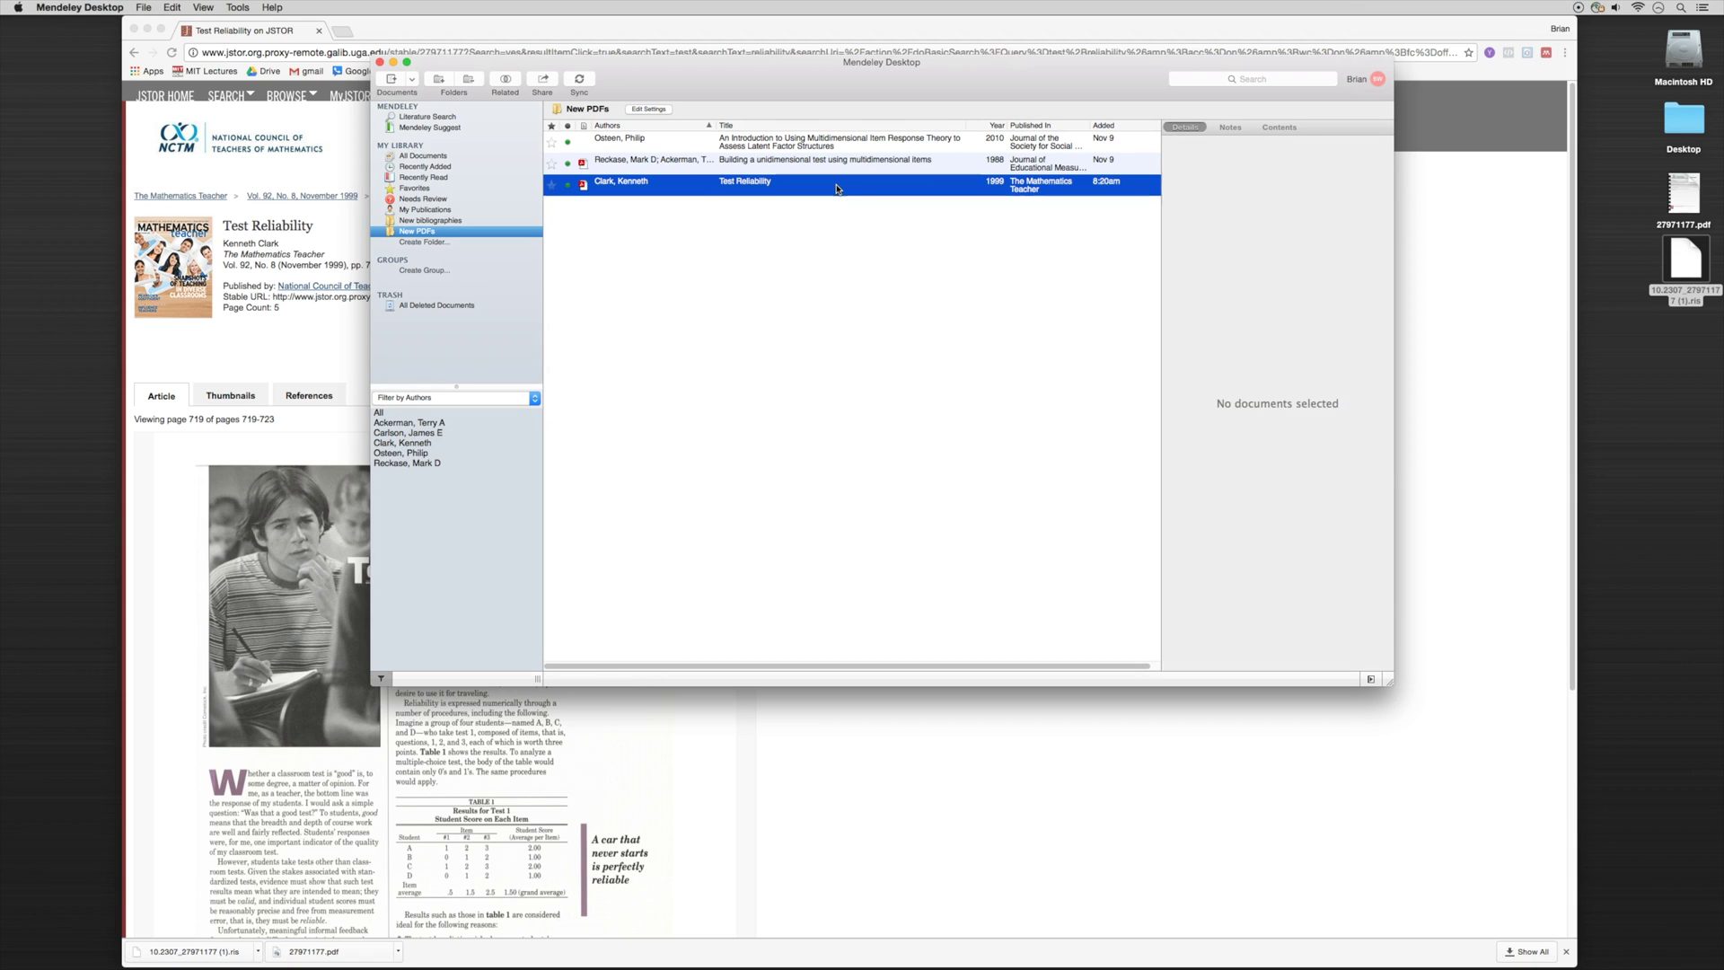